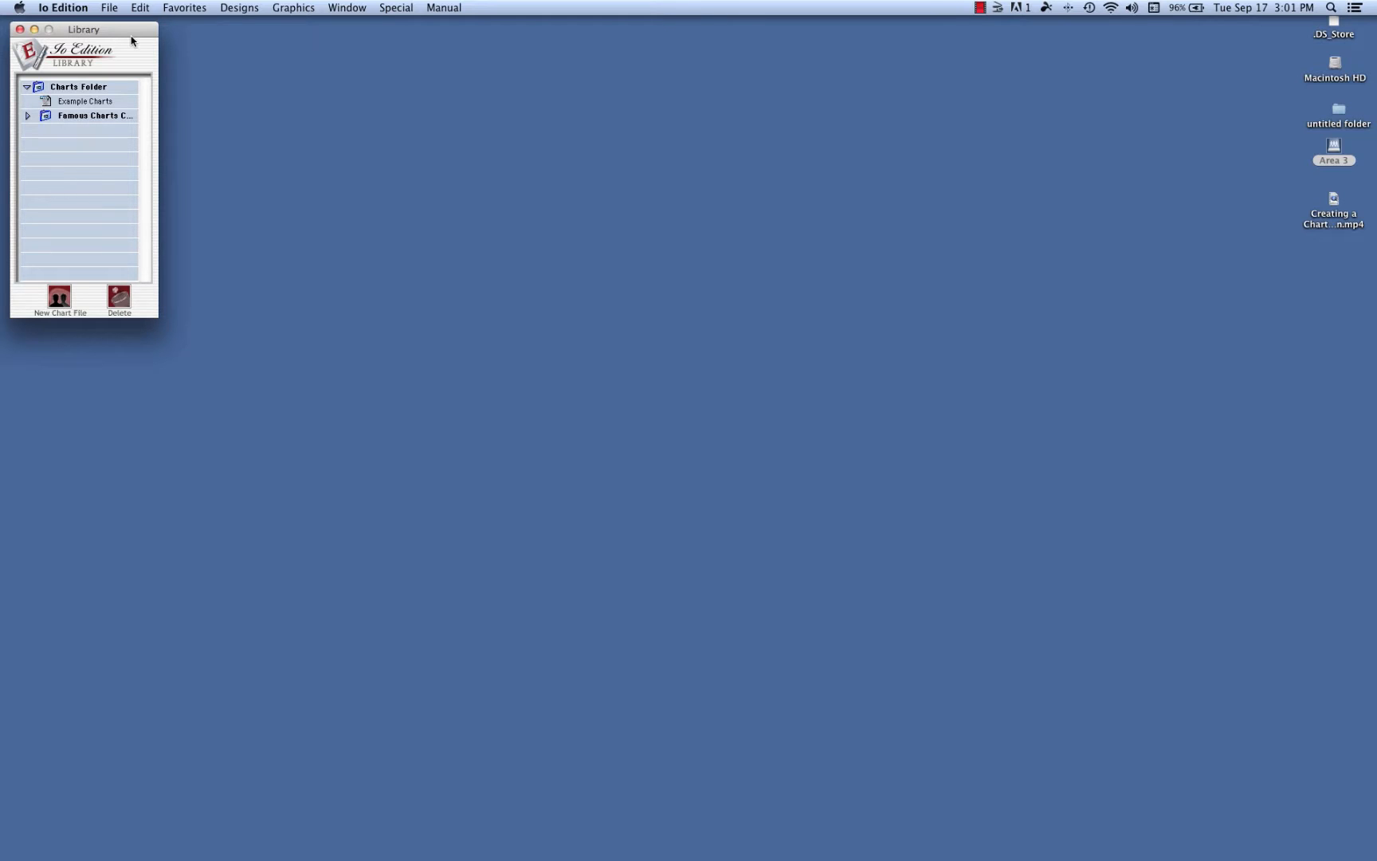
- Create a new natal chart and enter the person's first and last name
{"action": "left_click", "coordinate": [109, 7]}
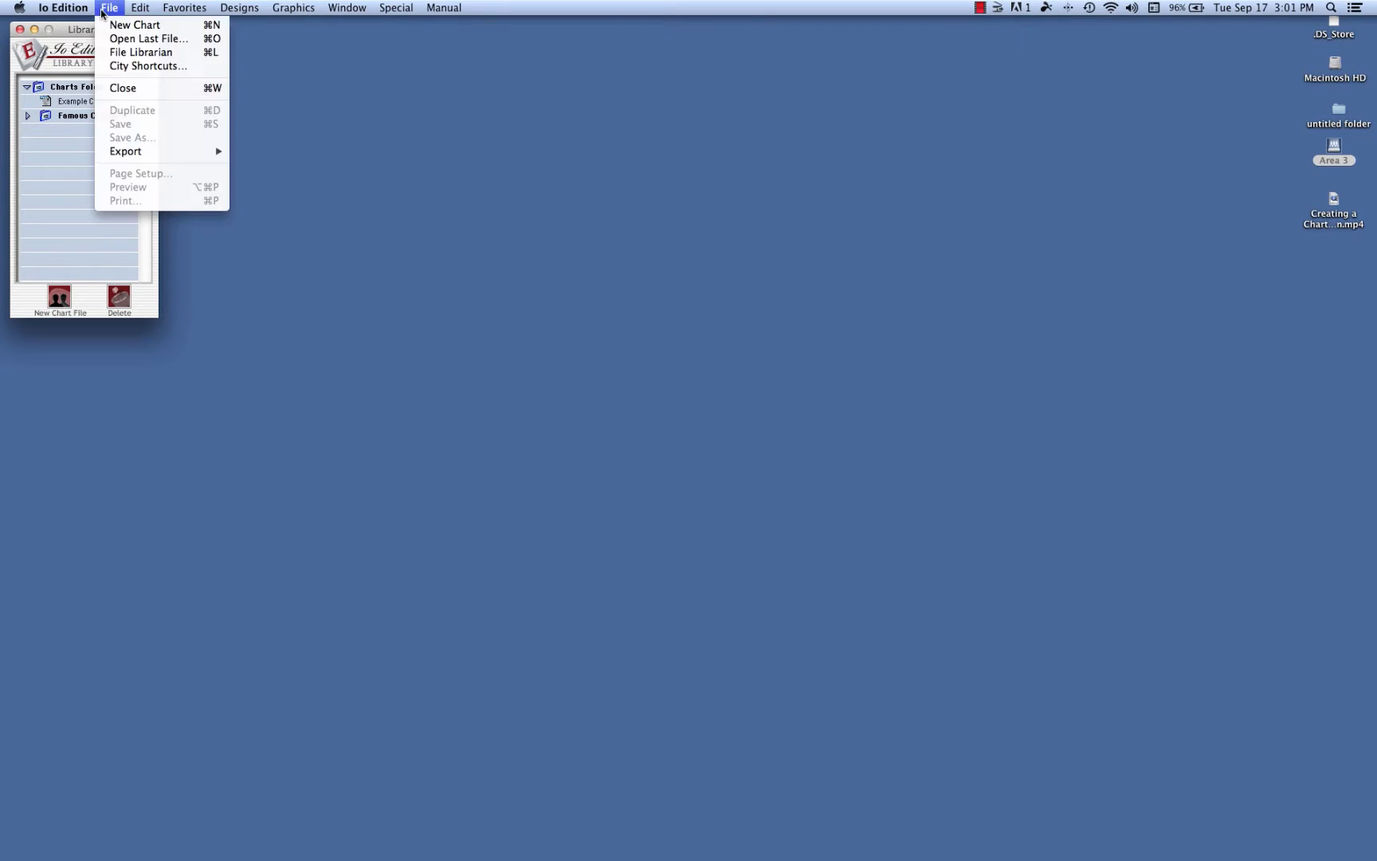
{"action": "left_click", "coordinate": [112, 26]}
{"action": "left_click_drag", "start_coordinate": [226, 26], "coordinate": [462, 92]}
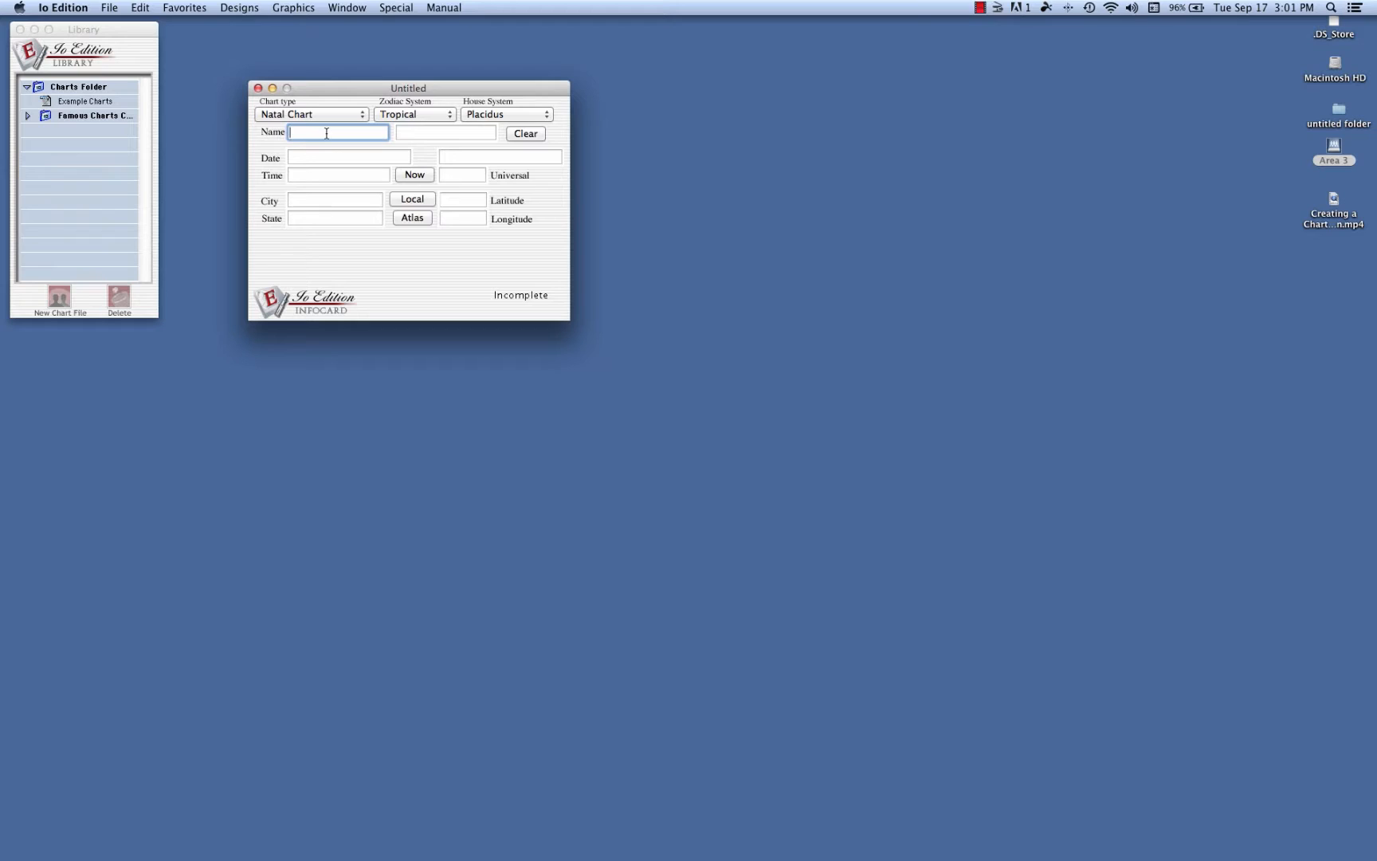
{"action": "type", "text": "David"}
{"action": "key", "text": "Tab"}
{"action": "type", "text": "S"}
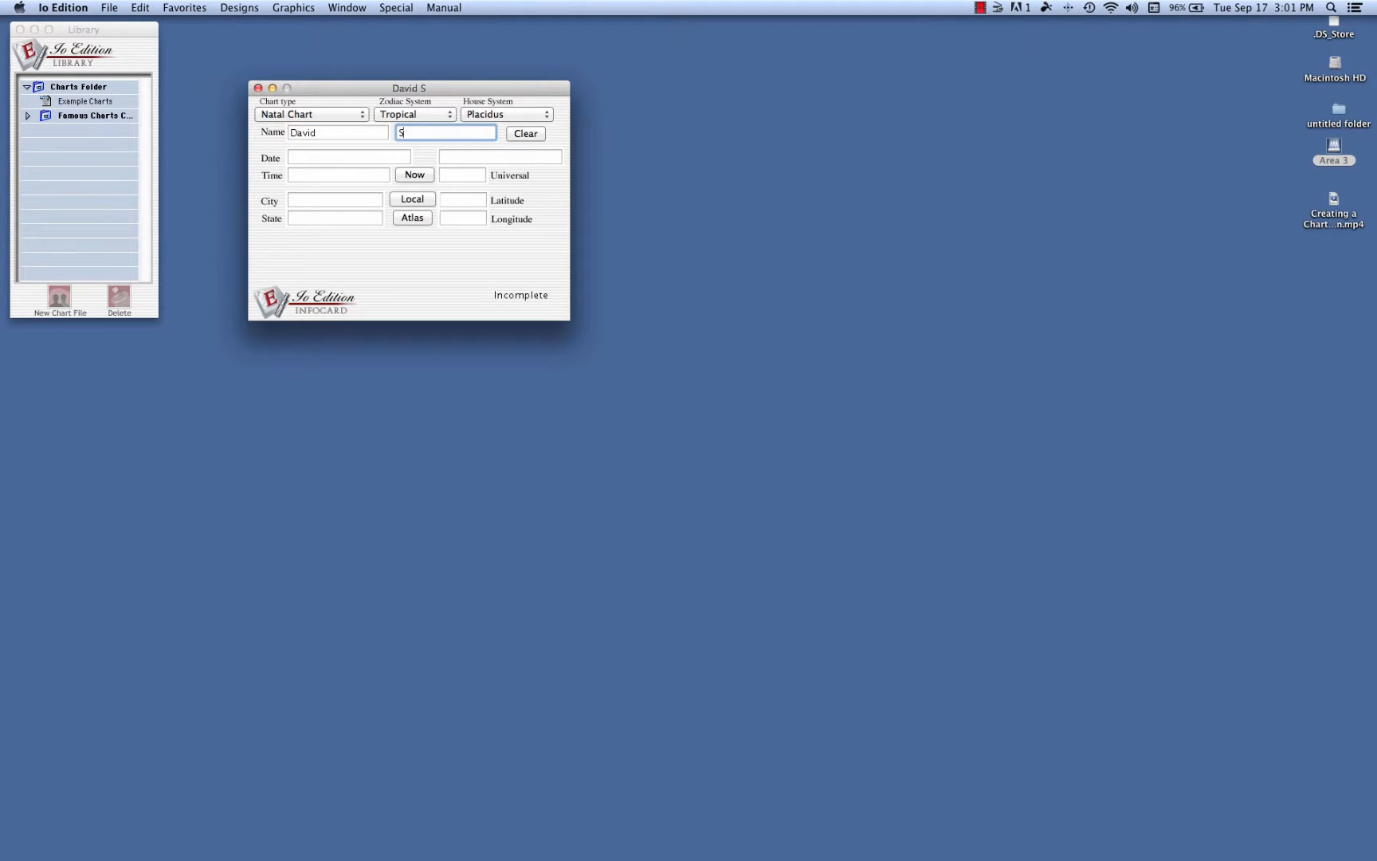
{"action": "type", "text": "ample"}
{"action": "key", "text": "Tab"}
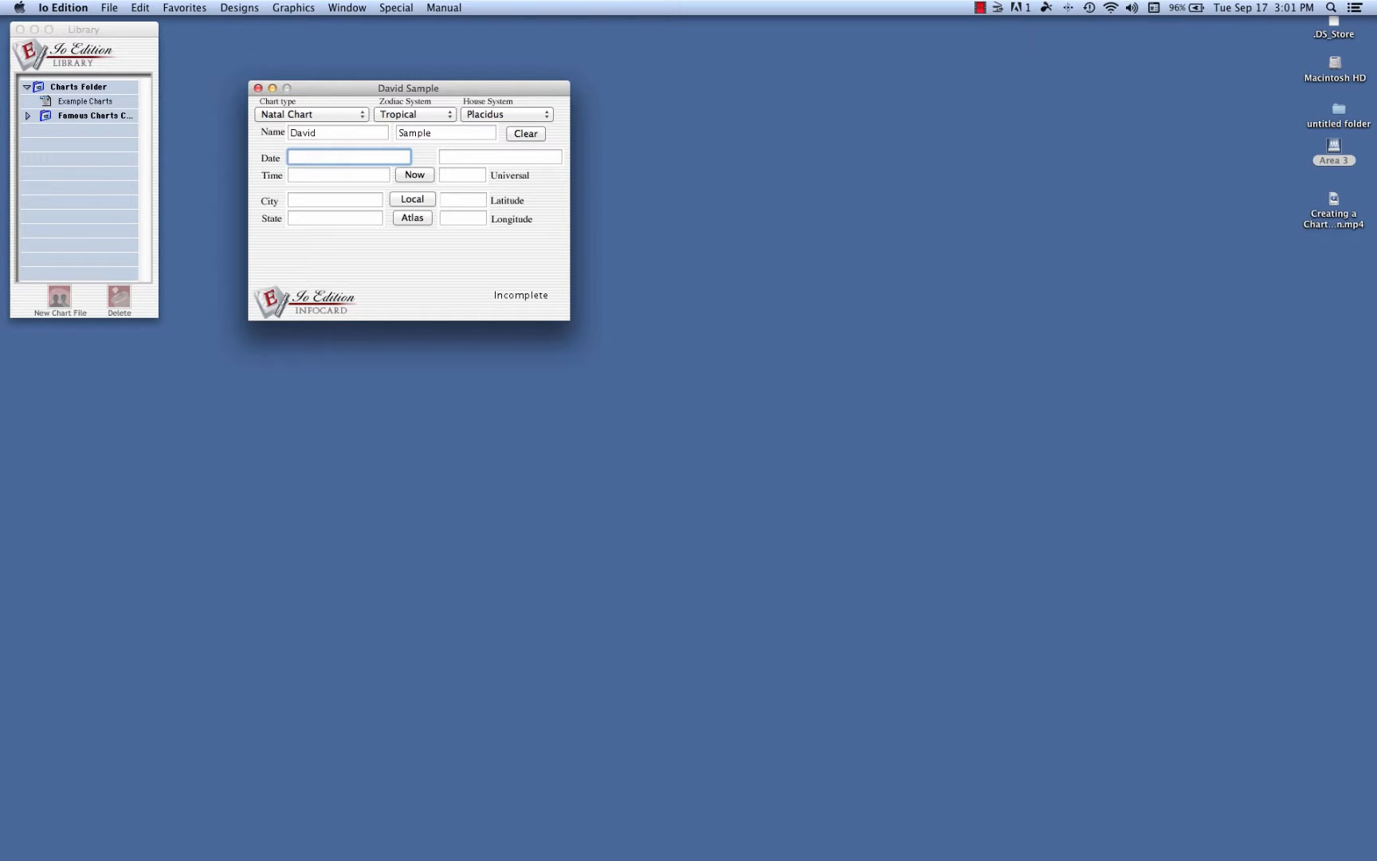
- Enter the person's date of birth and set the birth time to 11:08 AM
{"action": "type", "text": "06 23 1973"}
{"action": "key", "text": "Tab"}
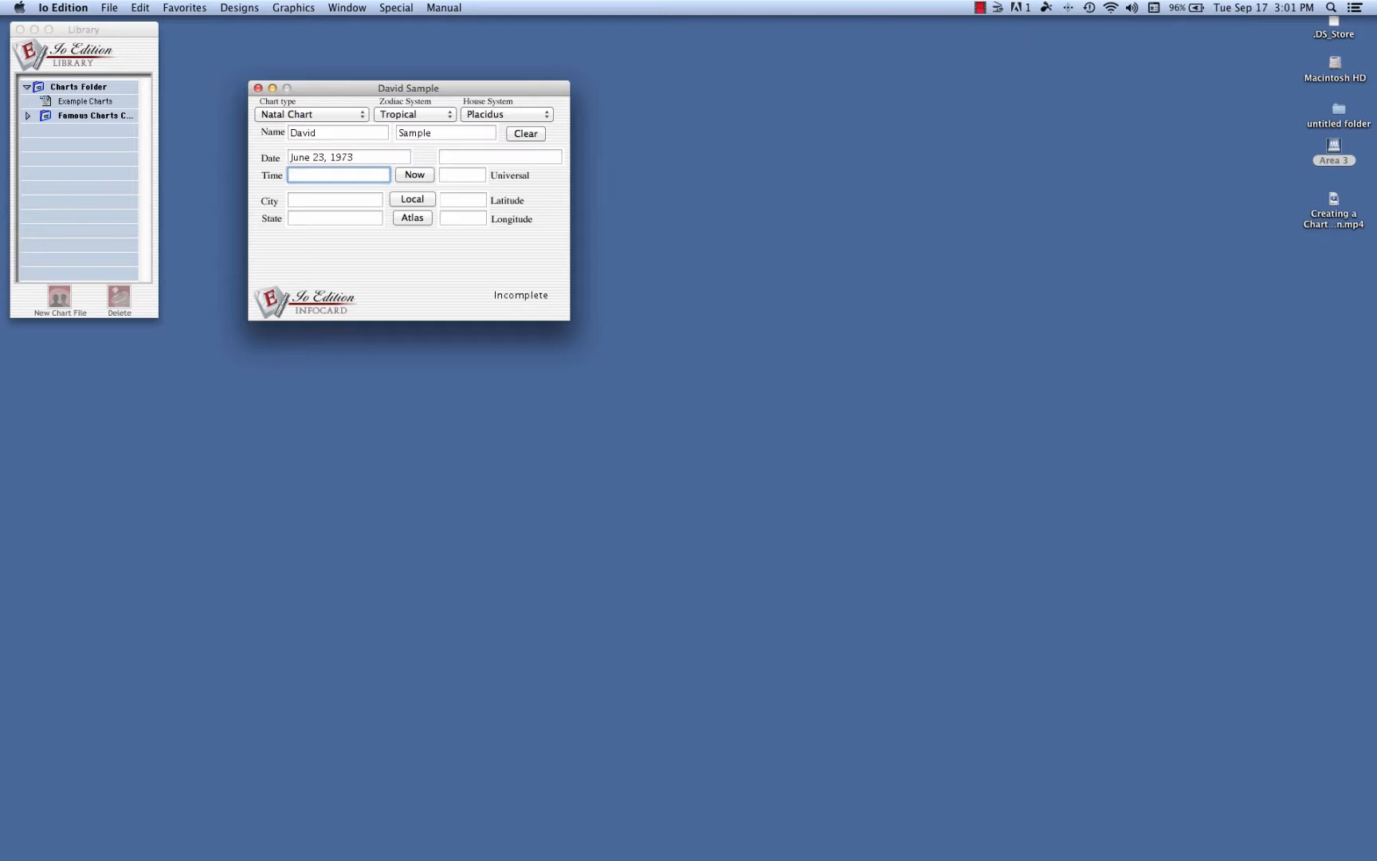
{"action": "type", "text": "11 08 am"}
{"action": "key", "text": "Tab"}
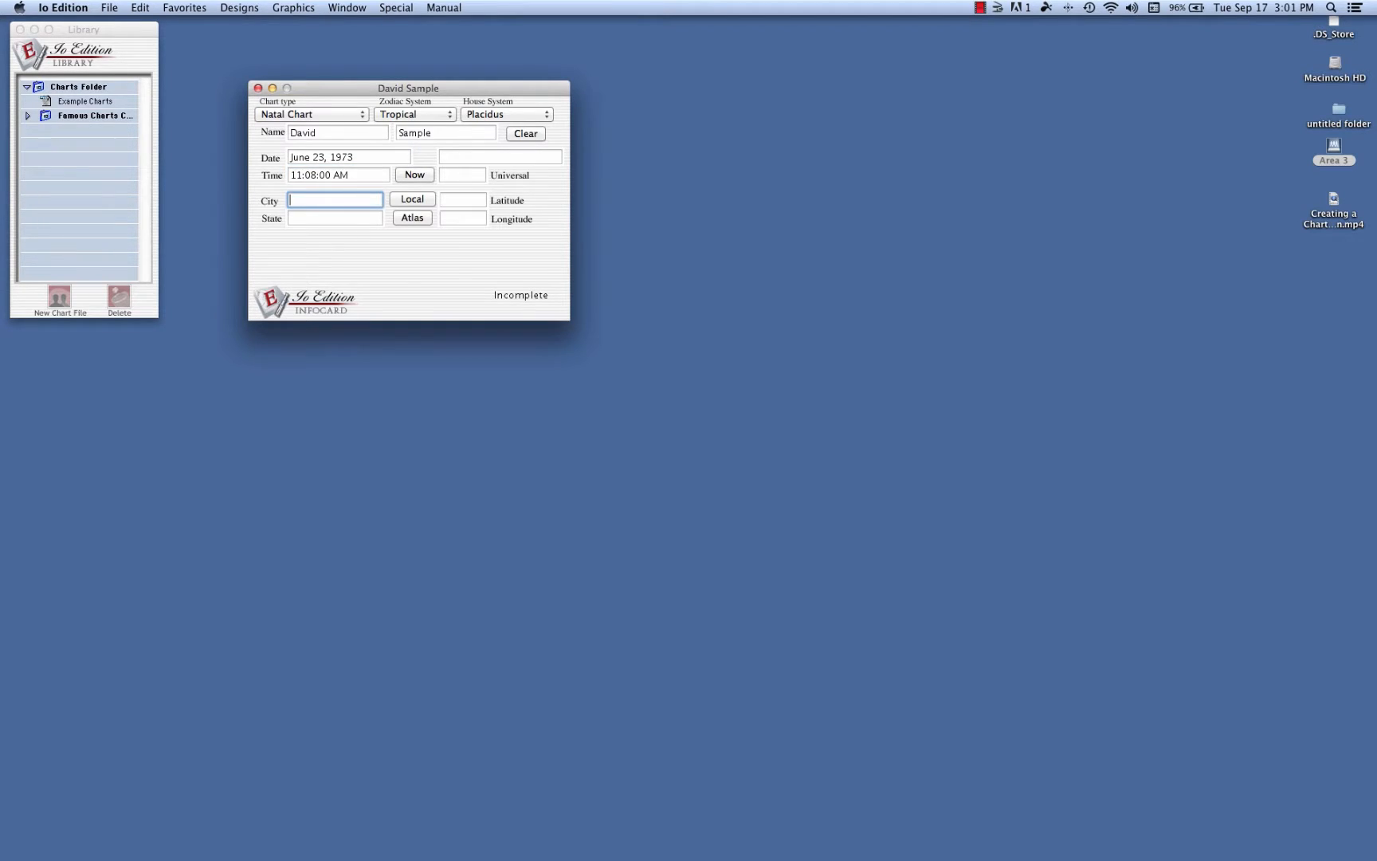
- Set the birthplace to Santa Cruz, California, and insert its coordinates from the atlas
{"action": "type", "text": "Santa Crux"}
{"action": "key", "text": "Tab"}
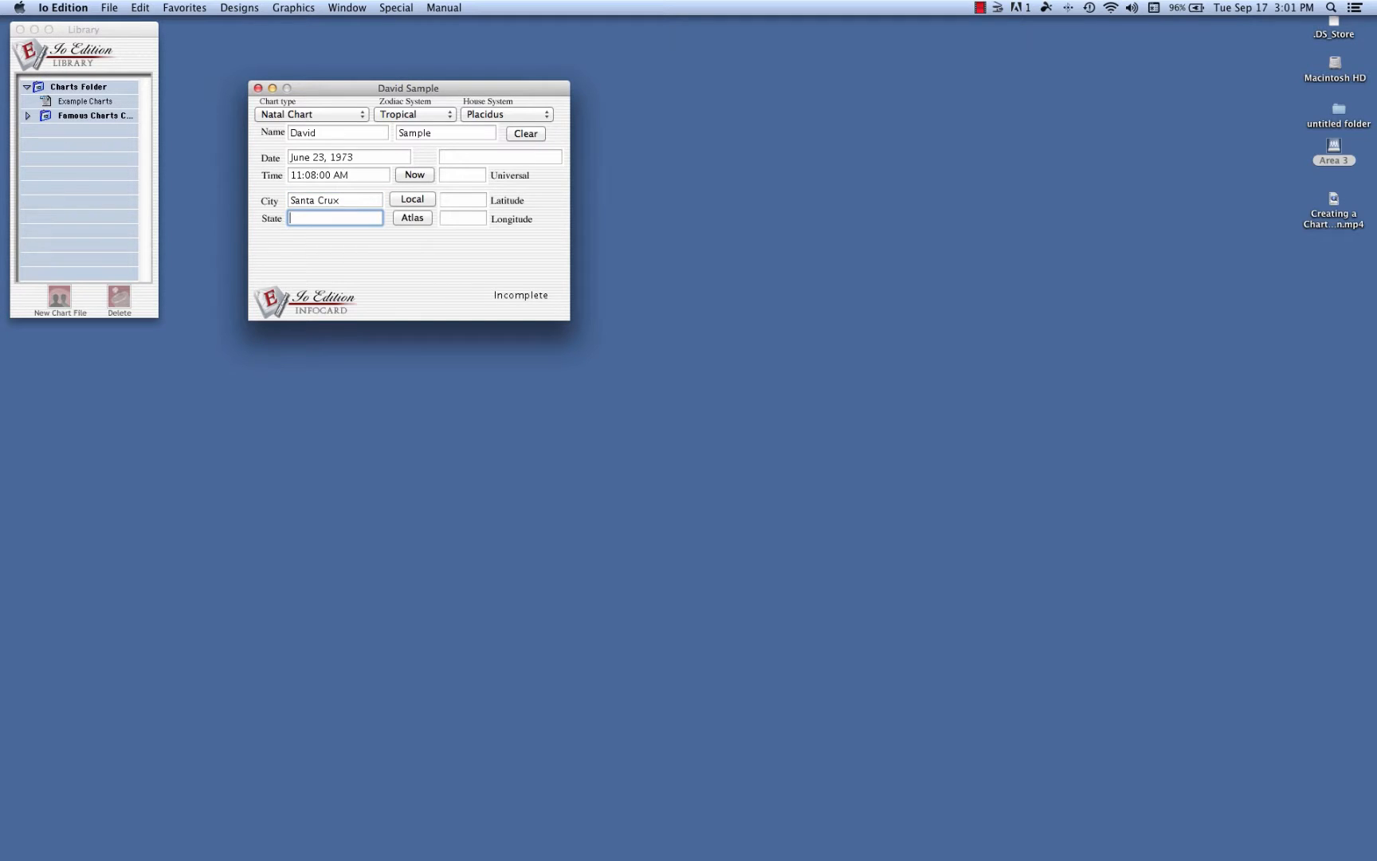
{"action": "left_click", "coordinate": [352, 206]}
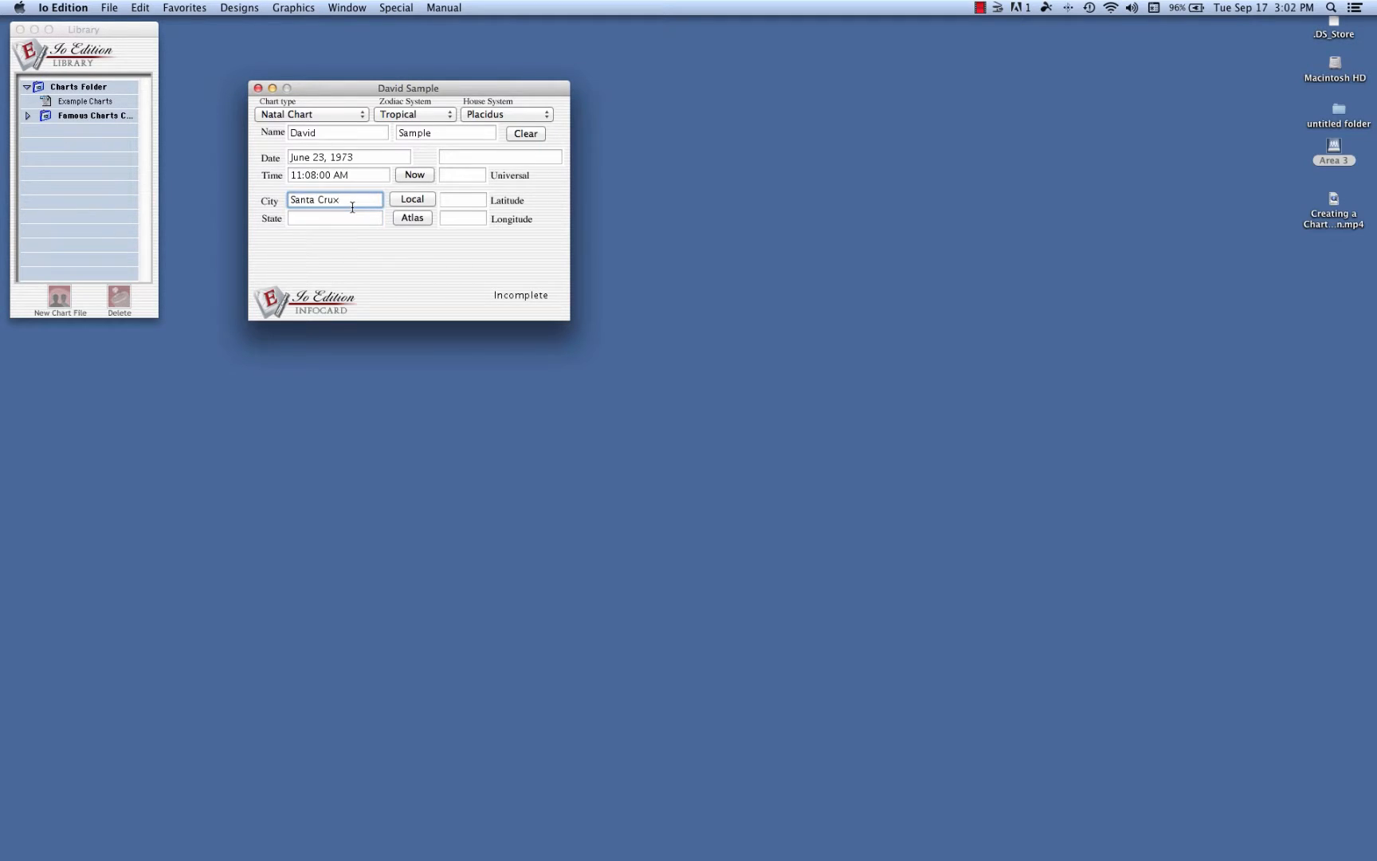
{"action": "key", "text": "BackSpace"}
{"action": "key", "text": "Tab"}
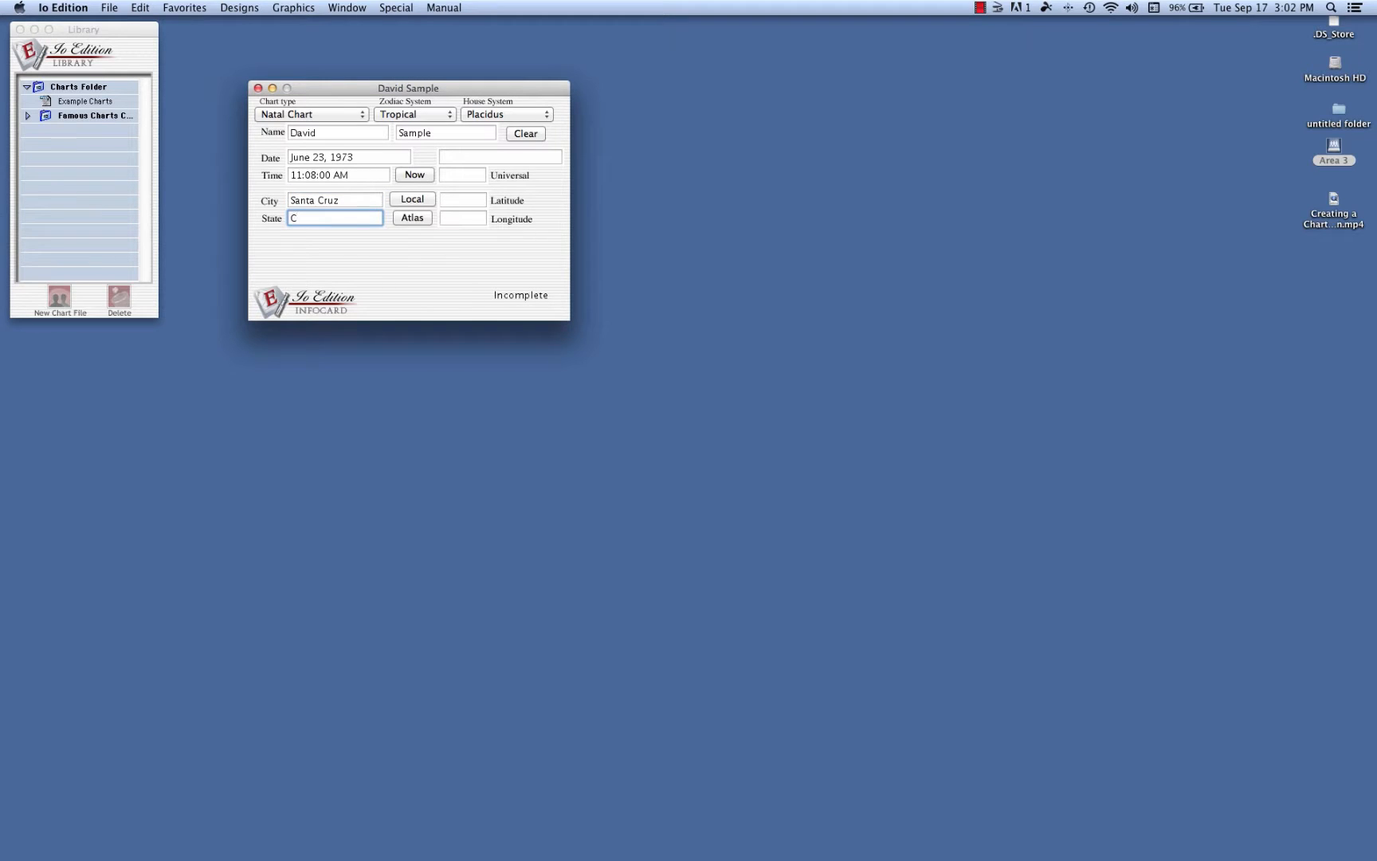
{"action": "type", "text": "CA"}
{"action": "left_click", "coordinate": [413, 219]}
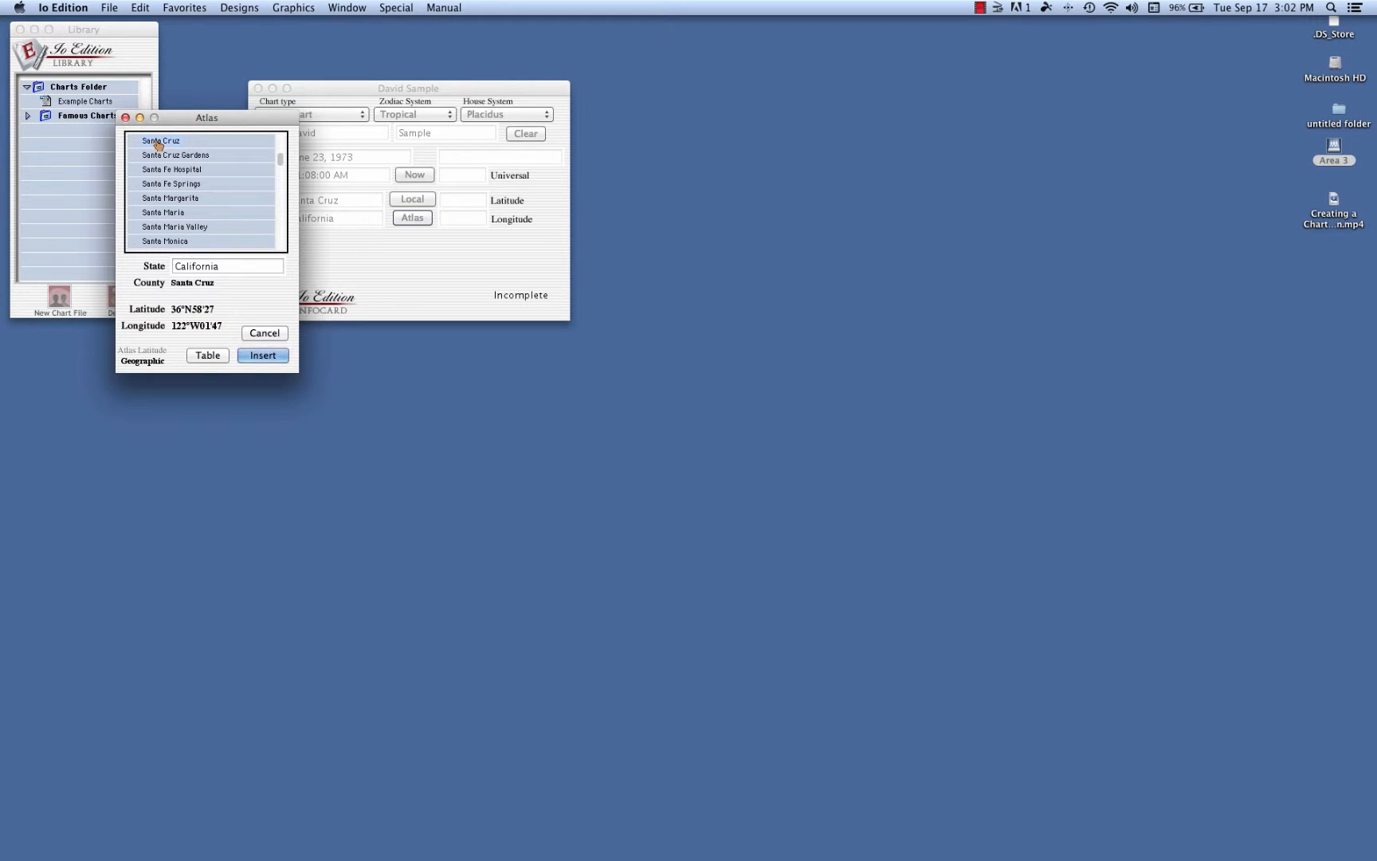
{"action": "left_click", "coordinate": [270, 356]}
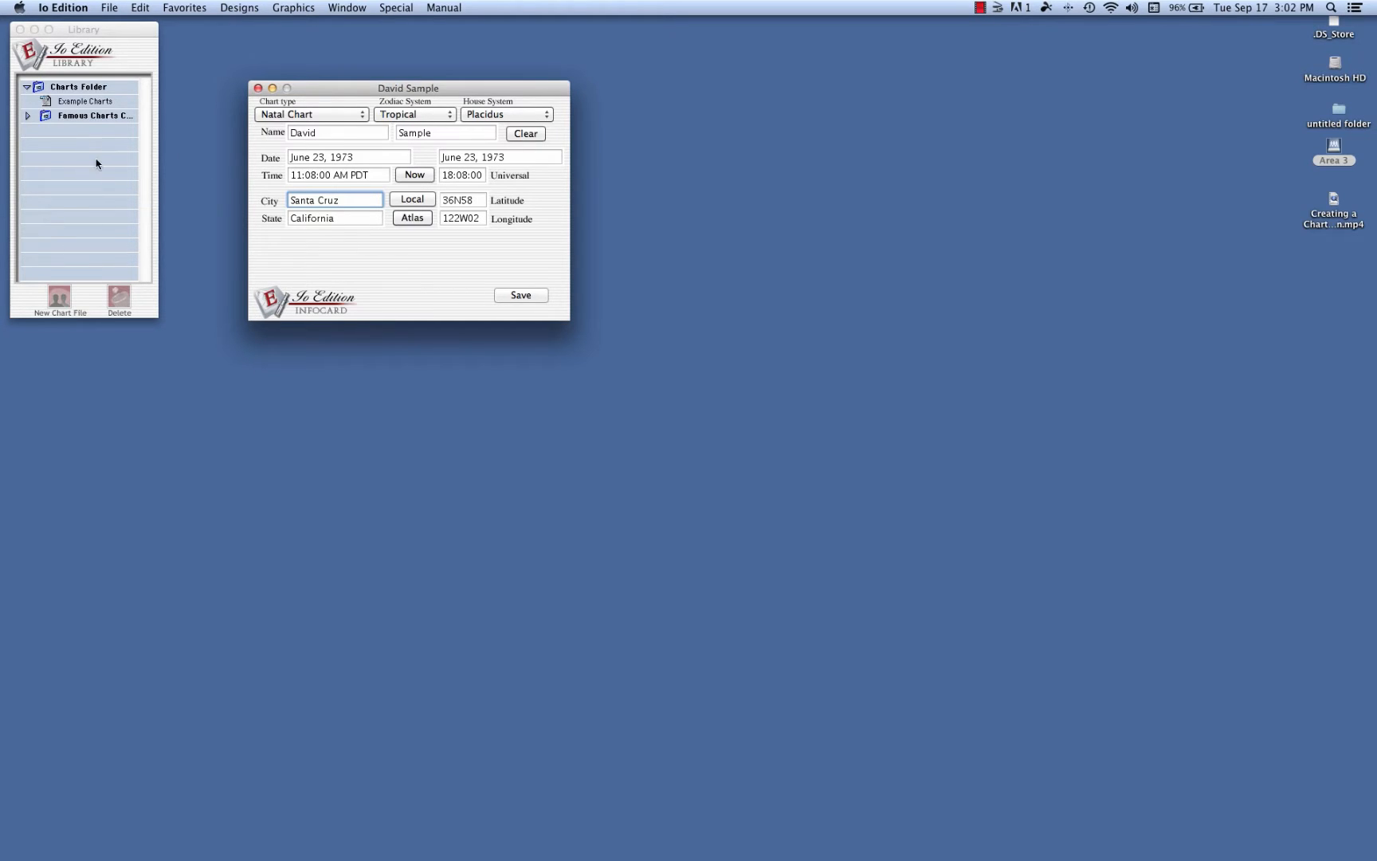
- Start a new chart file from the Library and name it Friends Charts
{"action": "left_click", "coordinate": [126, 33]}
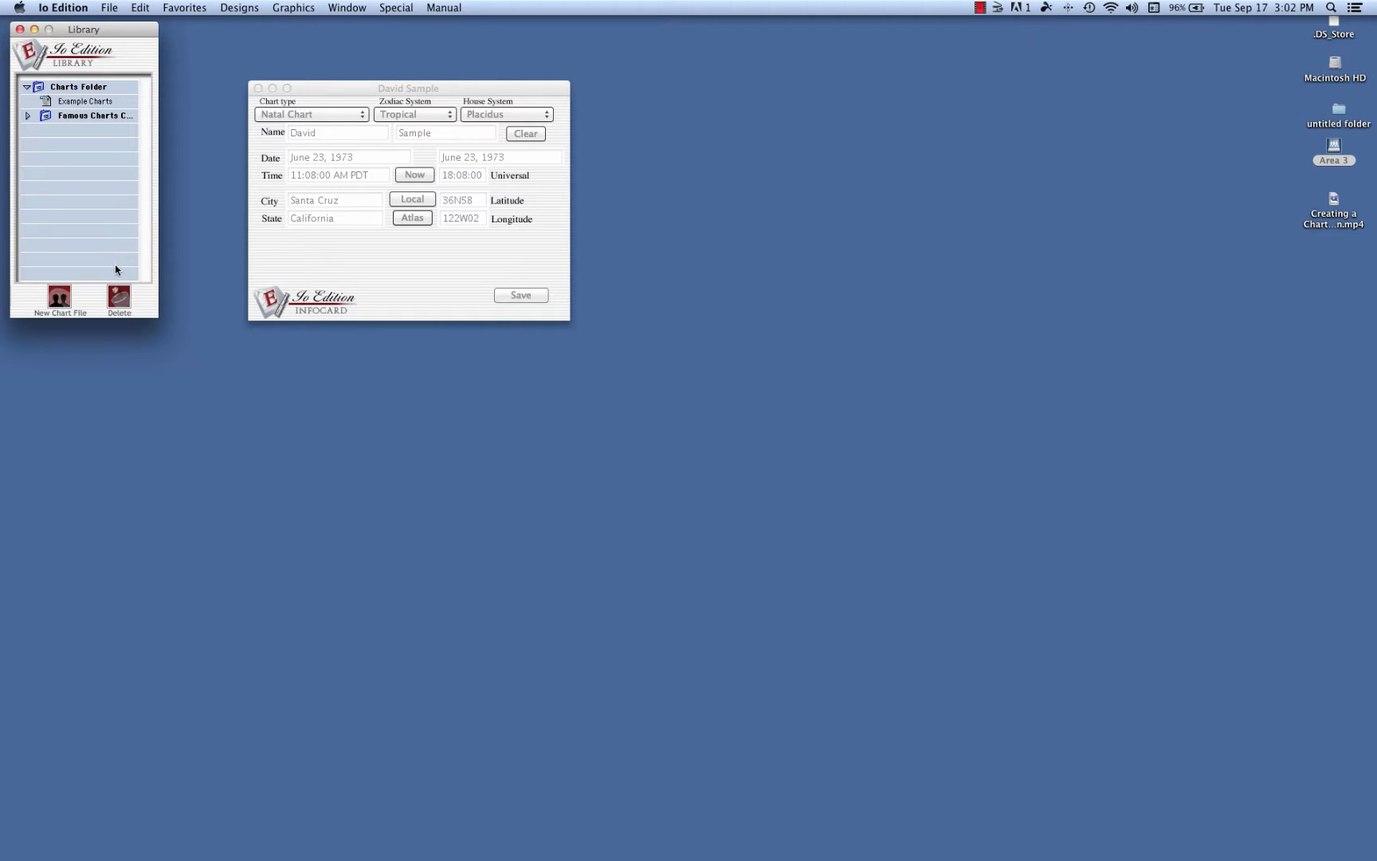
{"action": "left_click", "coordinate": [61, 303]}
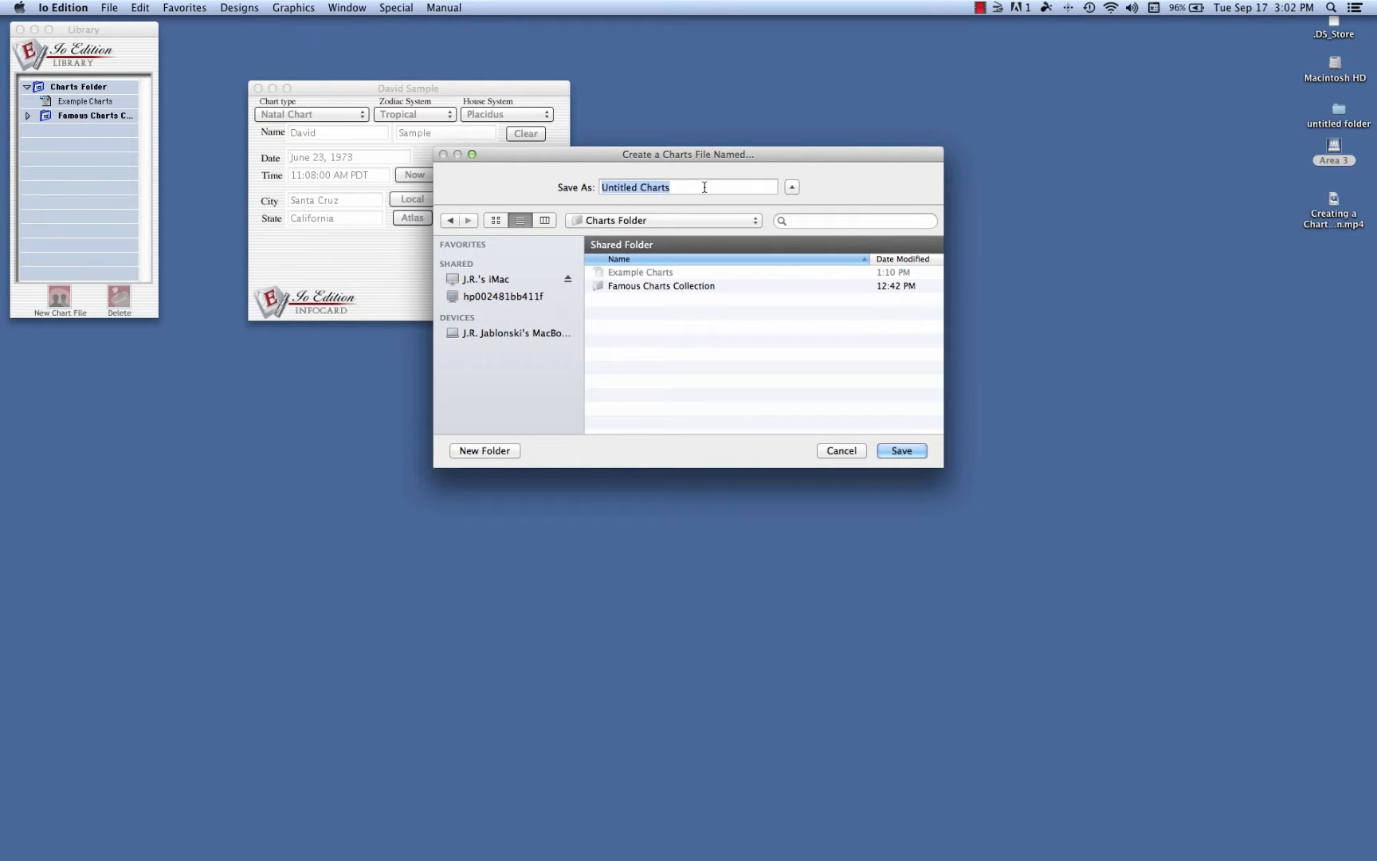
{"action": "left_click_drag", "start_coordinate": [783, 154], "coordinate": [773, 123]}
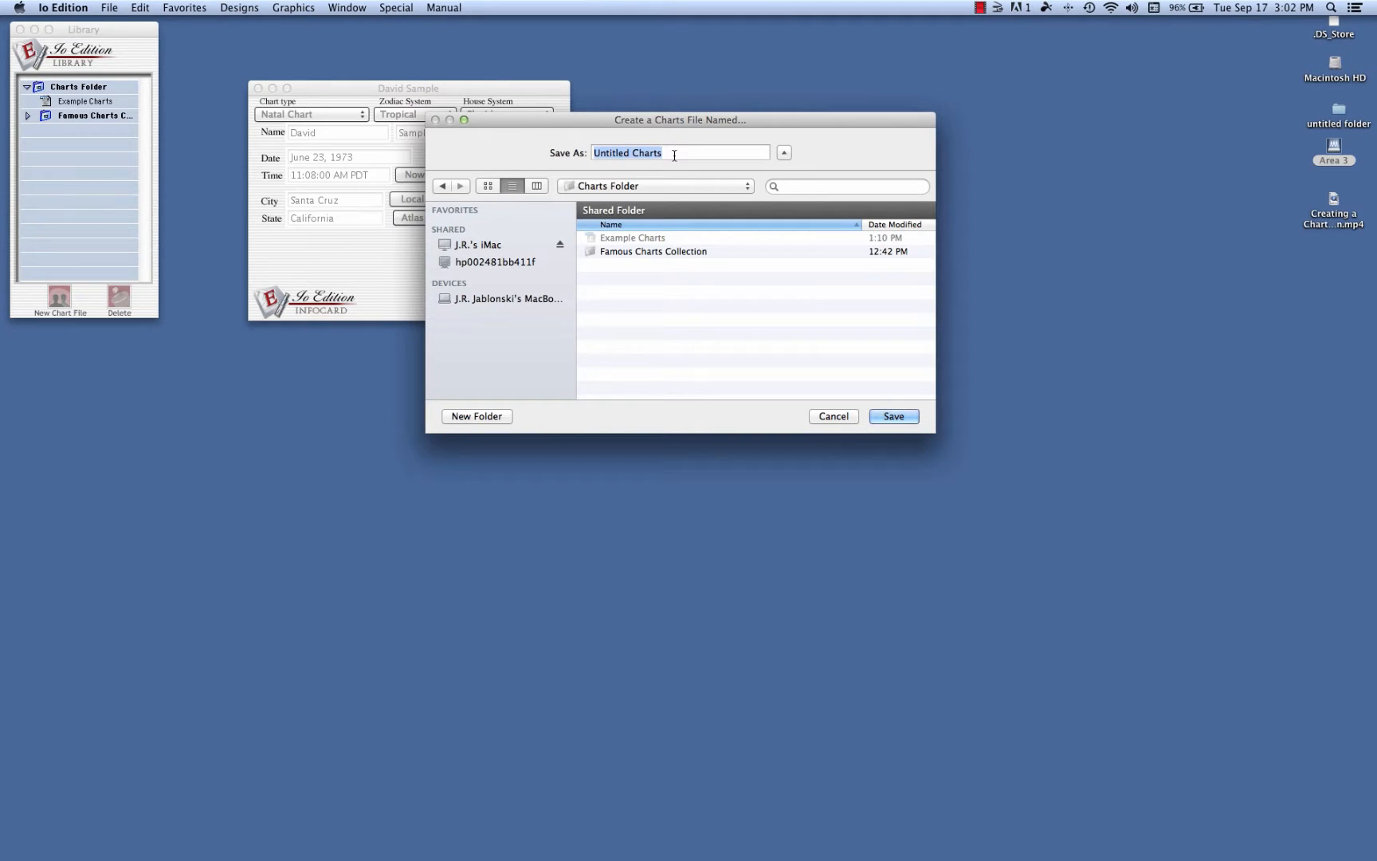
{"action": "type", "text": "Friends Charts"}
- Save the new charts file in the Charts Folder inside Documents > Io Files
{"action": "left_click", "coordinate": [746, 190]}
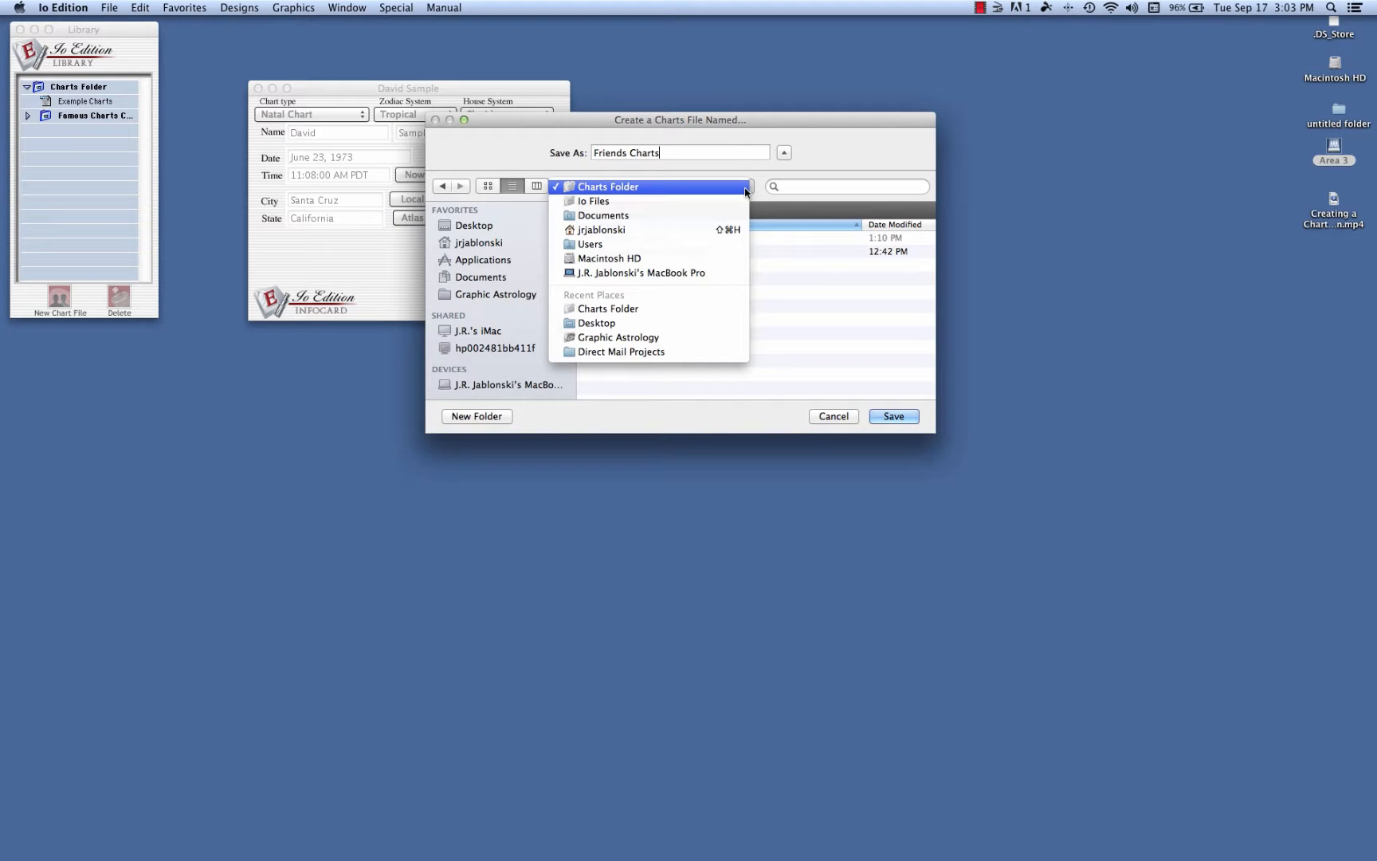
{"action": "left_click", "coordinate": [746, 191]}
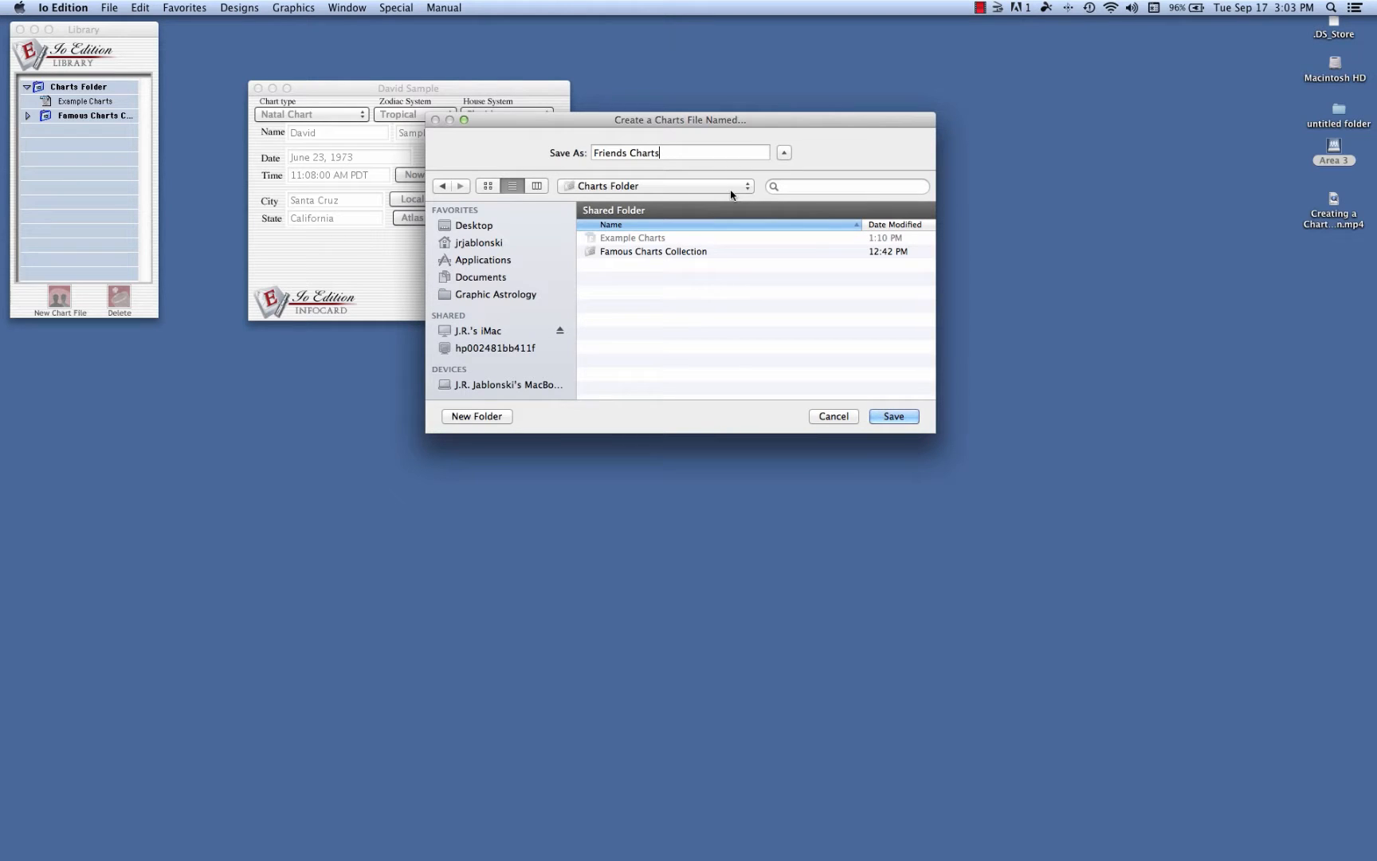
{"action": "left_click", "coordinate": [467, 278]}
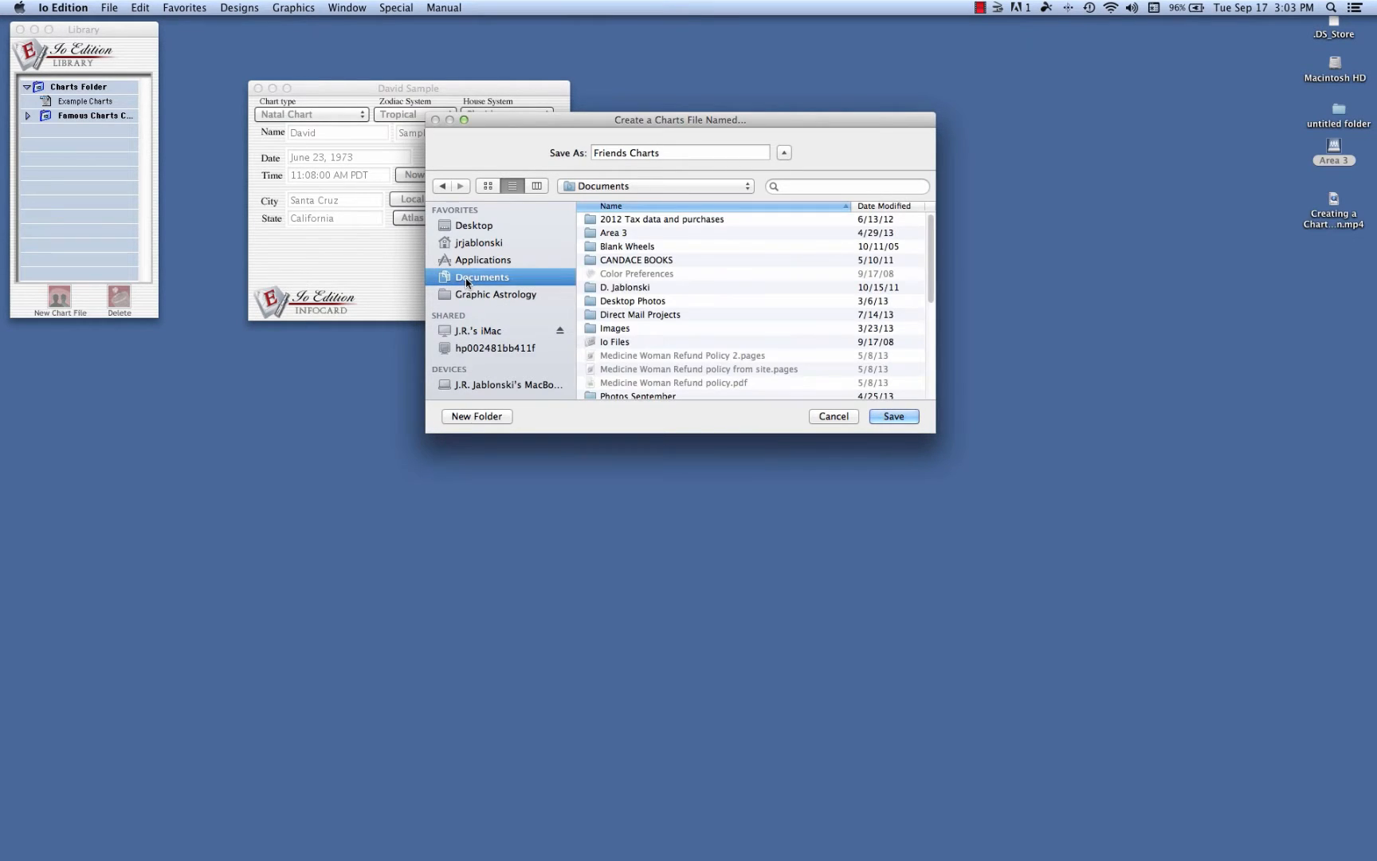
{"action": "double_click", "coordinate": [610, 342]}
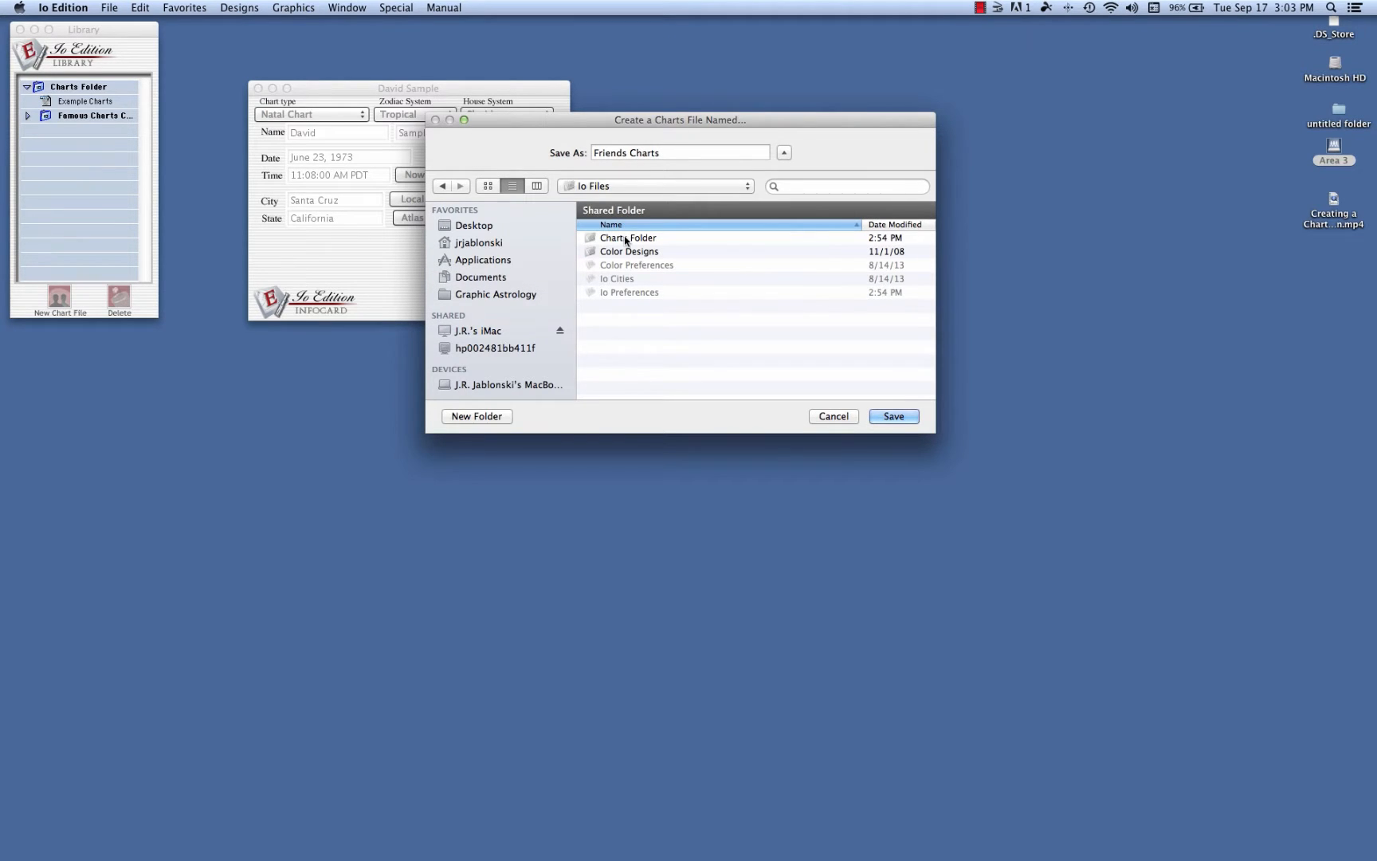
{"action": "double_click", "coordinate": [626, 240]}
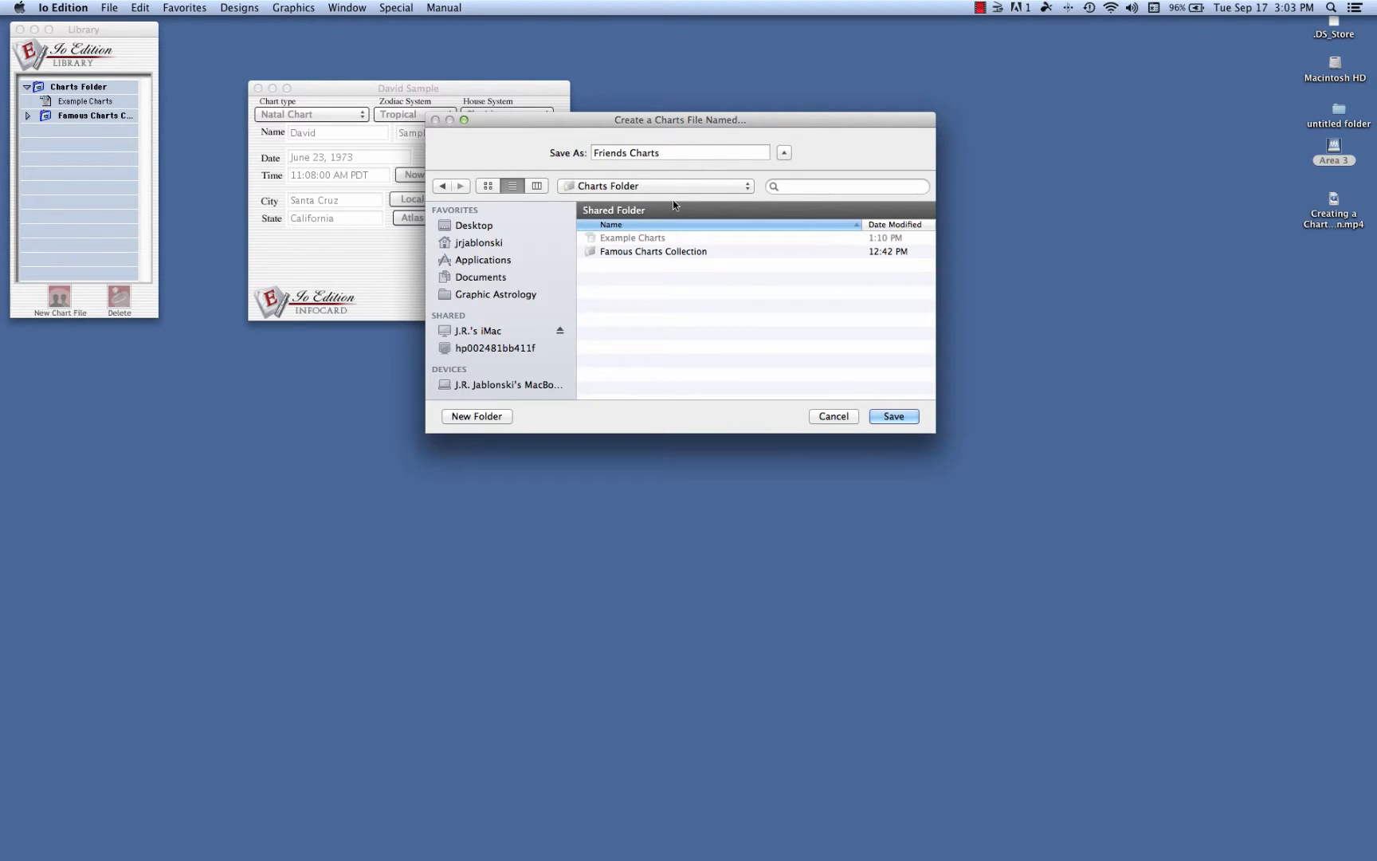
{"action": "left_click", "coordinate": [894, 415]}
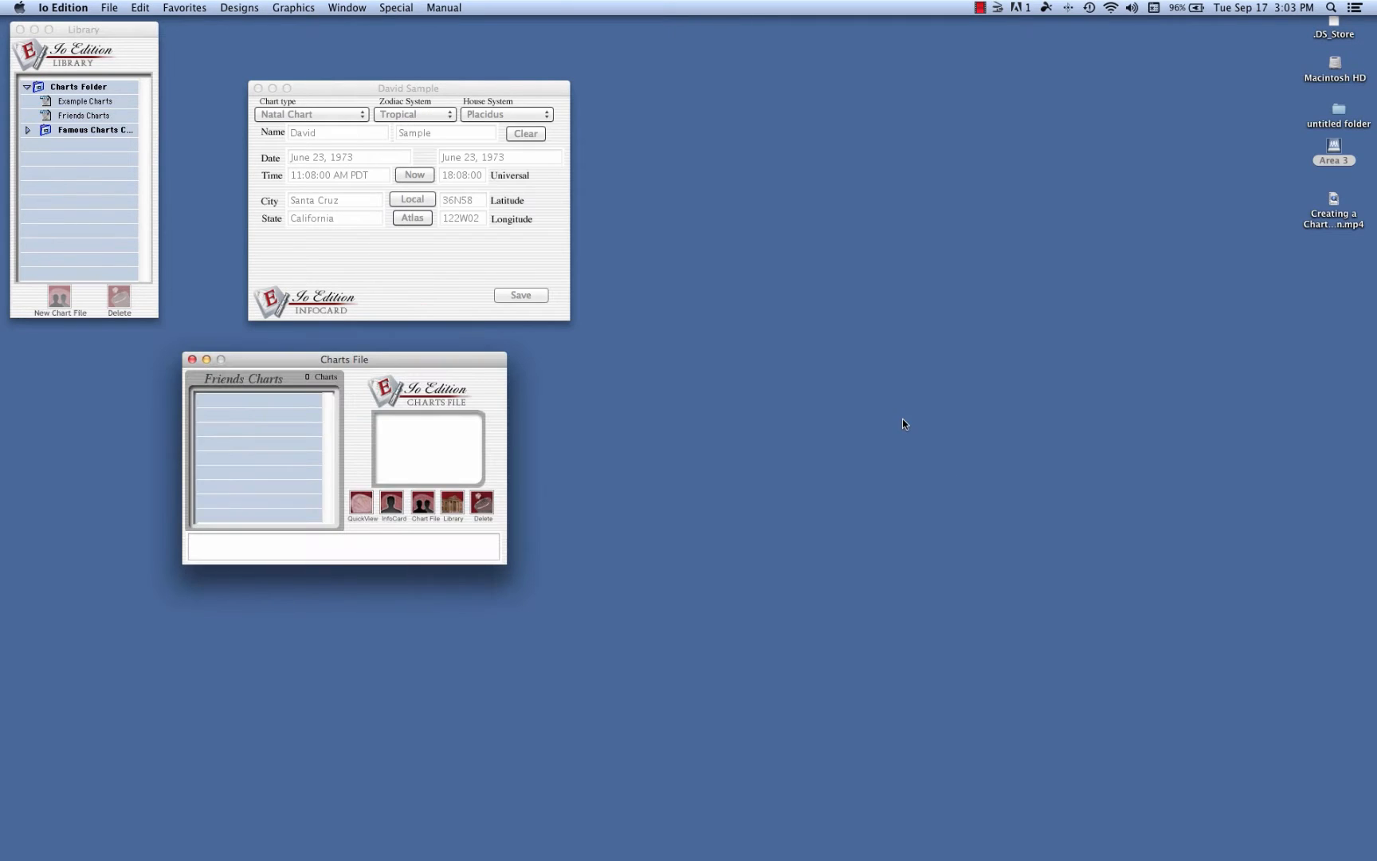
- Arrange the windows with the charts file below the Library and the infocard beside the Library
{"action": "left_click_drag", "start_coordinate": [439, 359], "coordinate": [268, 343]}
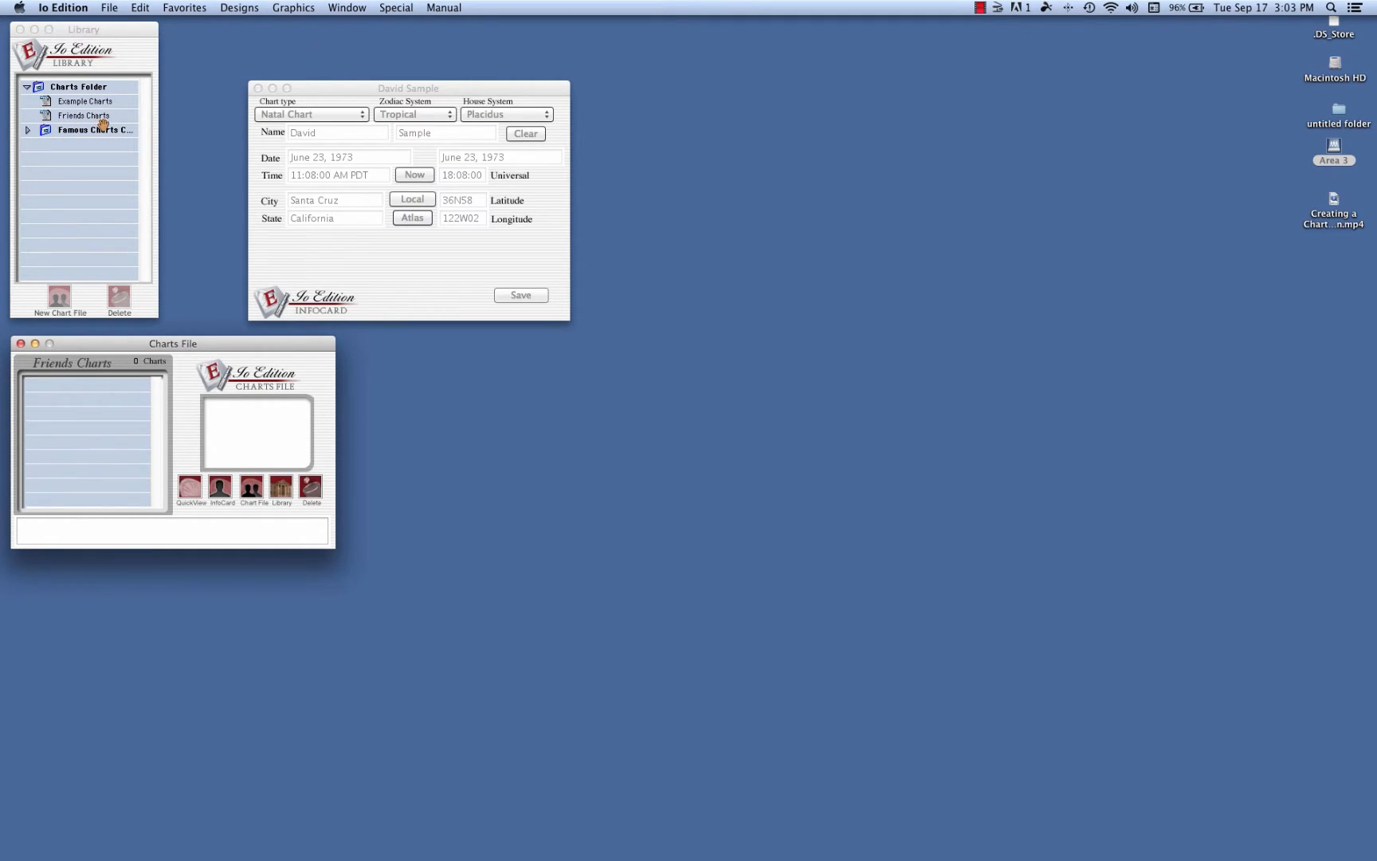
{"action": "left_click", "coordinate": [344, 90]}
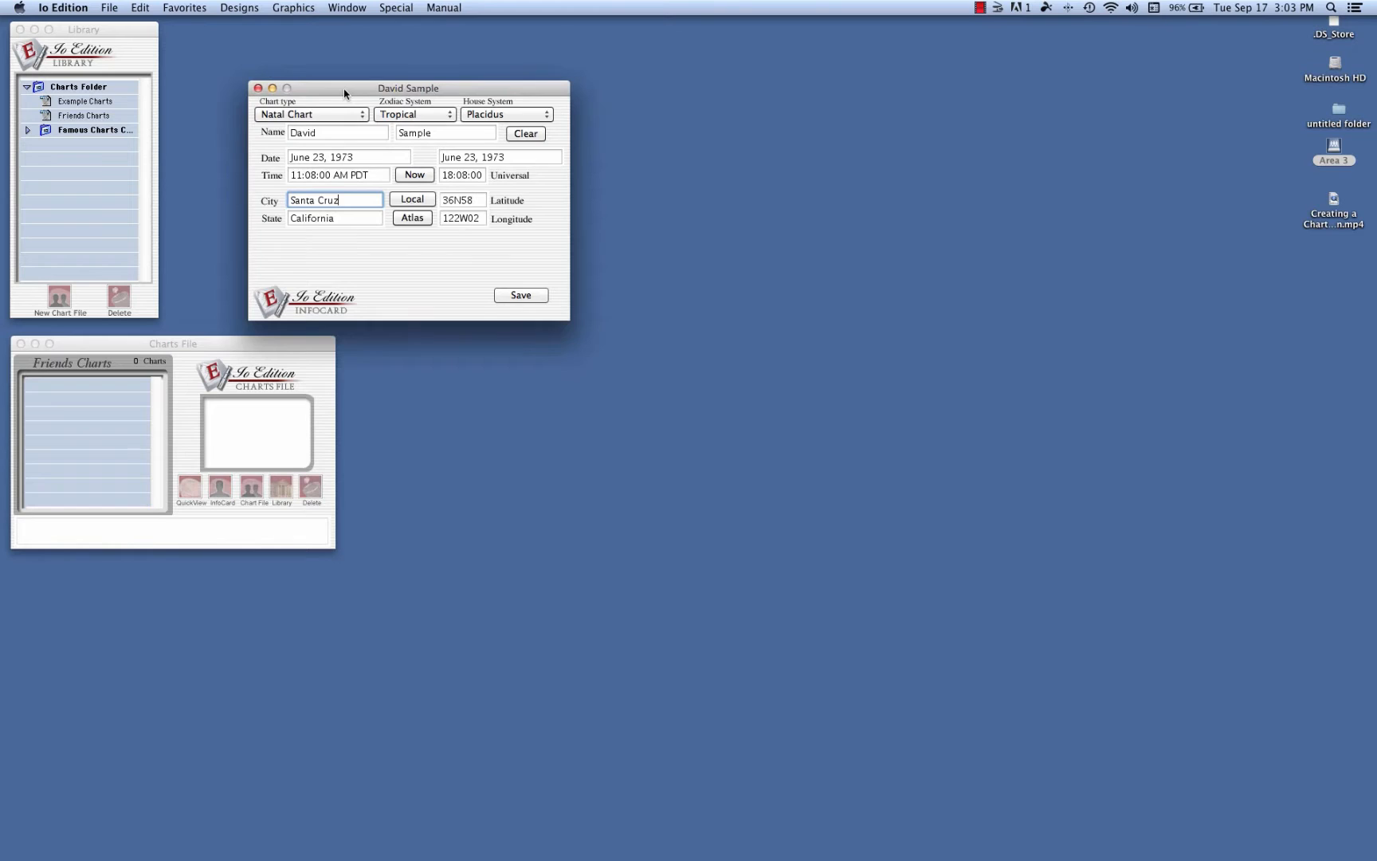
{"action": "left_click_drag", "start_coordinate": [344, 93], "coordinate": [294, 54]}
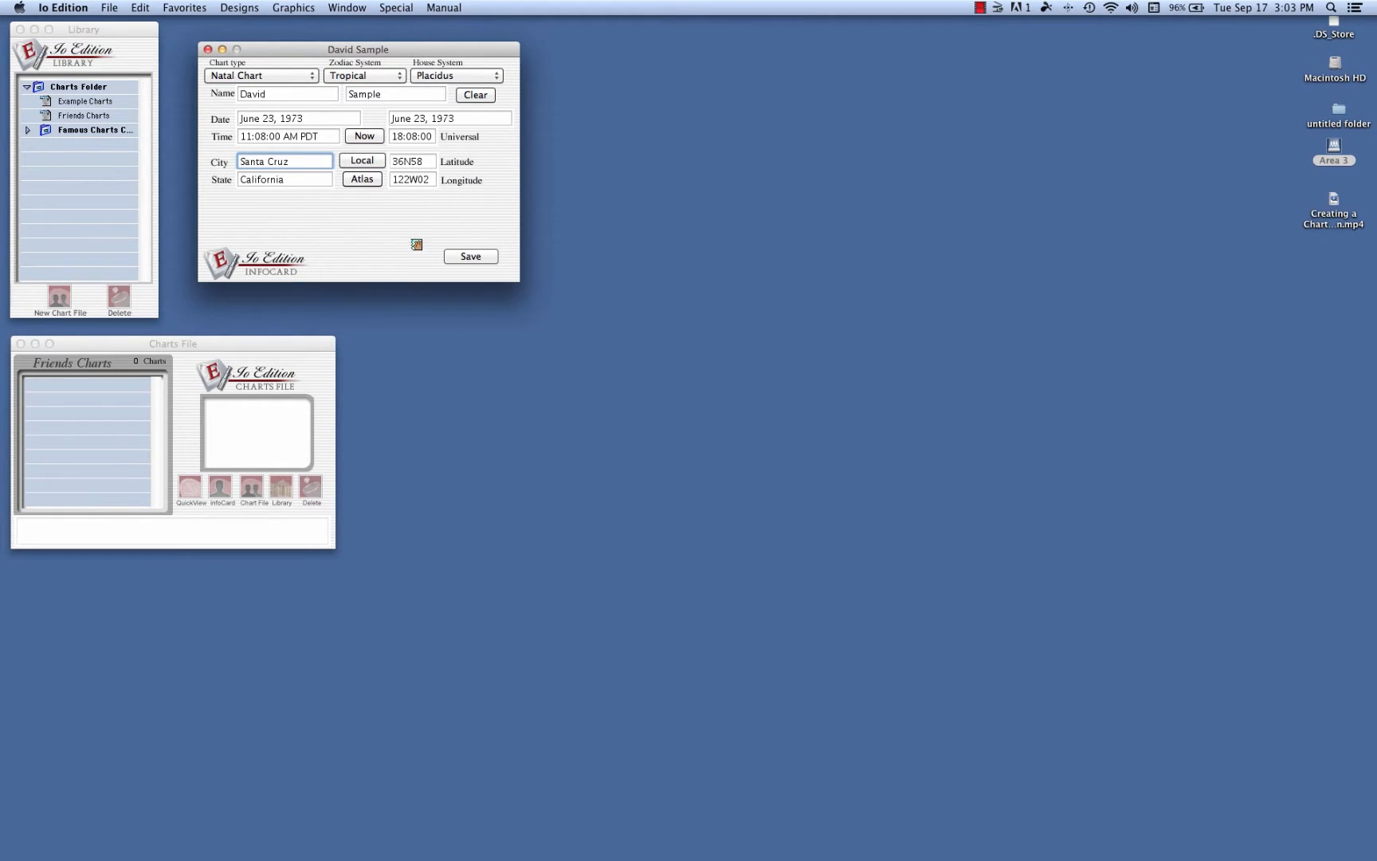
- Select Friends Charts in the Library as the destination and save the infocard's natal chart into it
{"action": "left_click", "coordinate": [258, 348]}
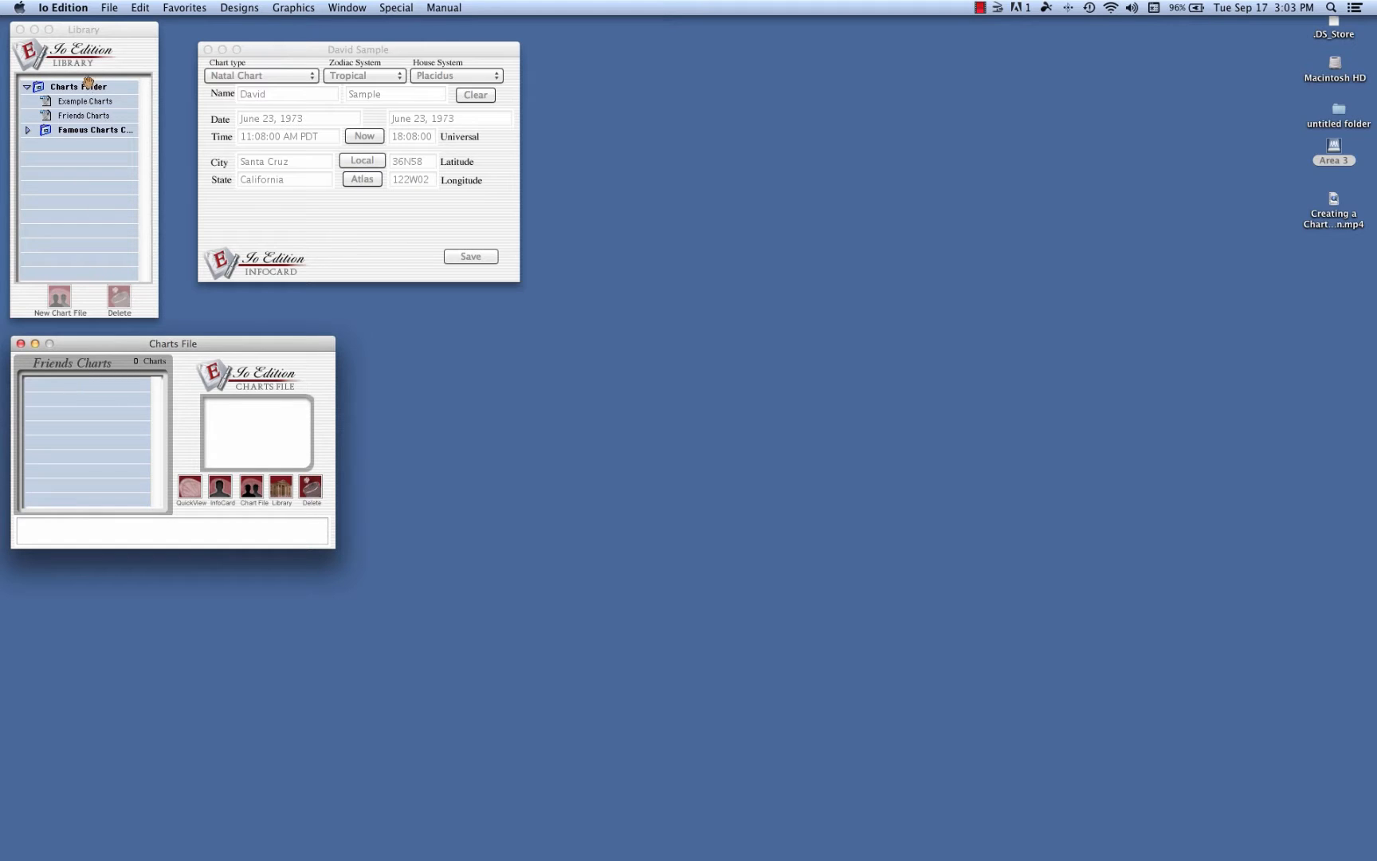
{"action": "left_click", "coordinate": [86, 119]}
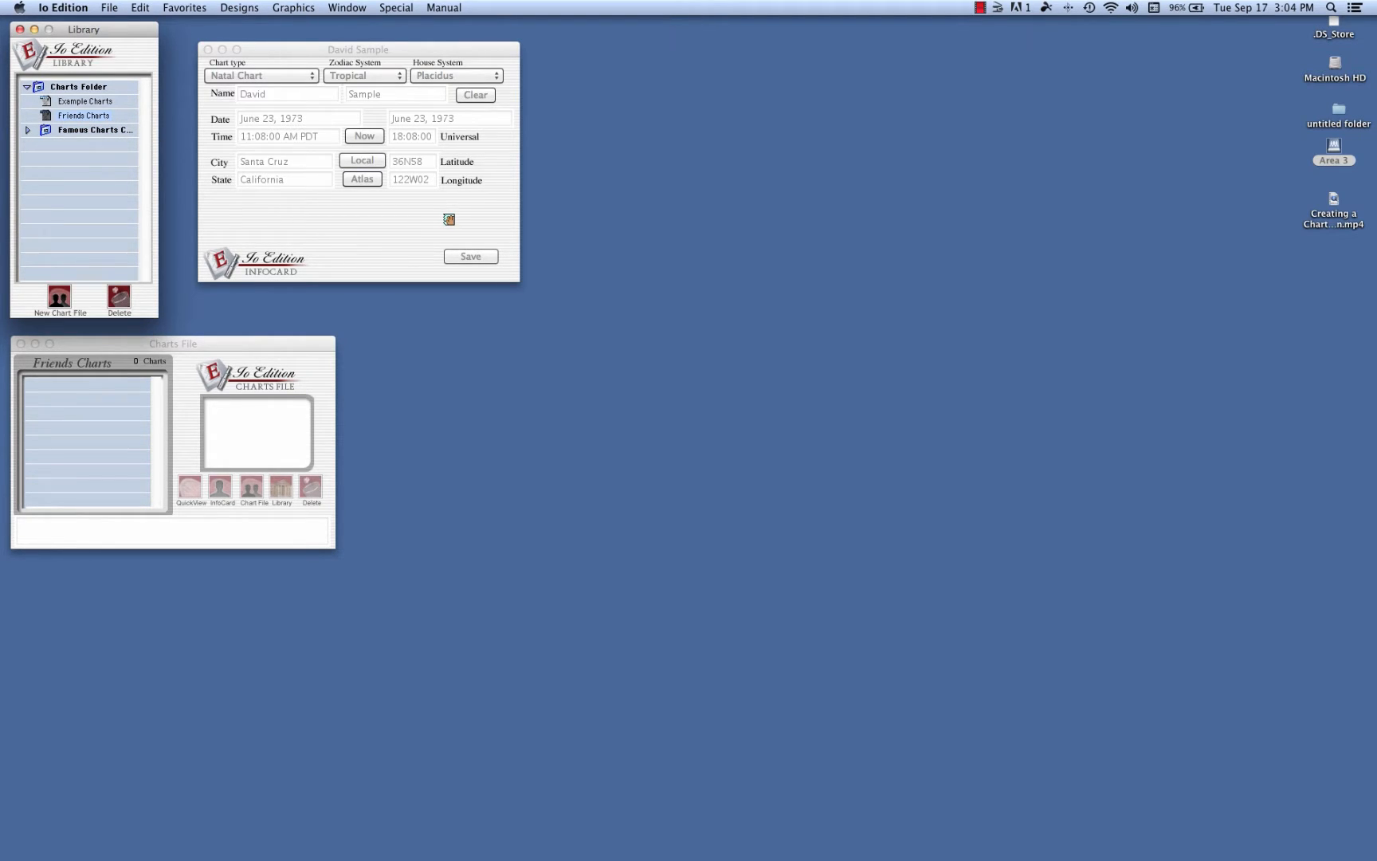
{"action": "left_click", "coordinate": [260, 343]}
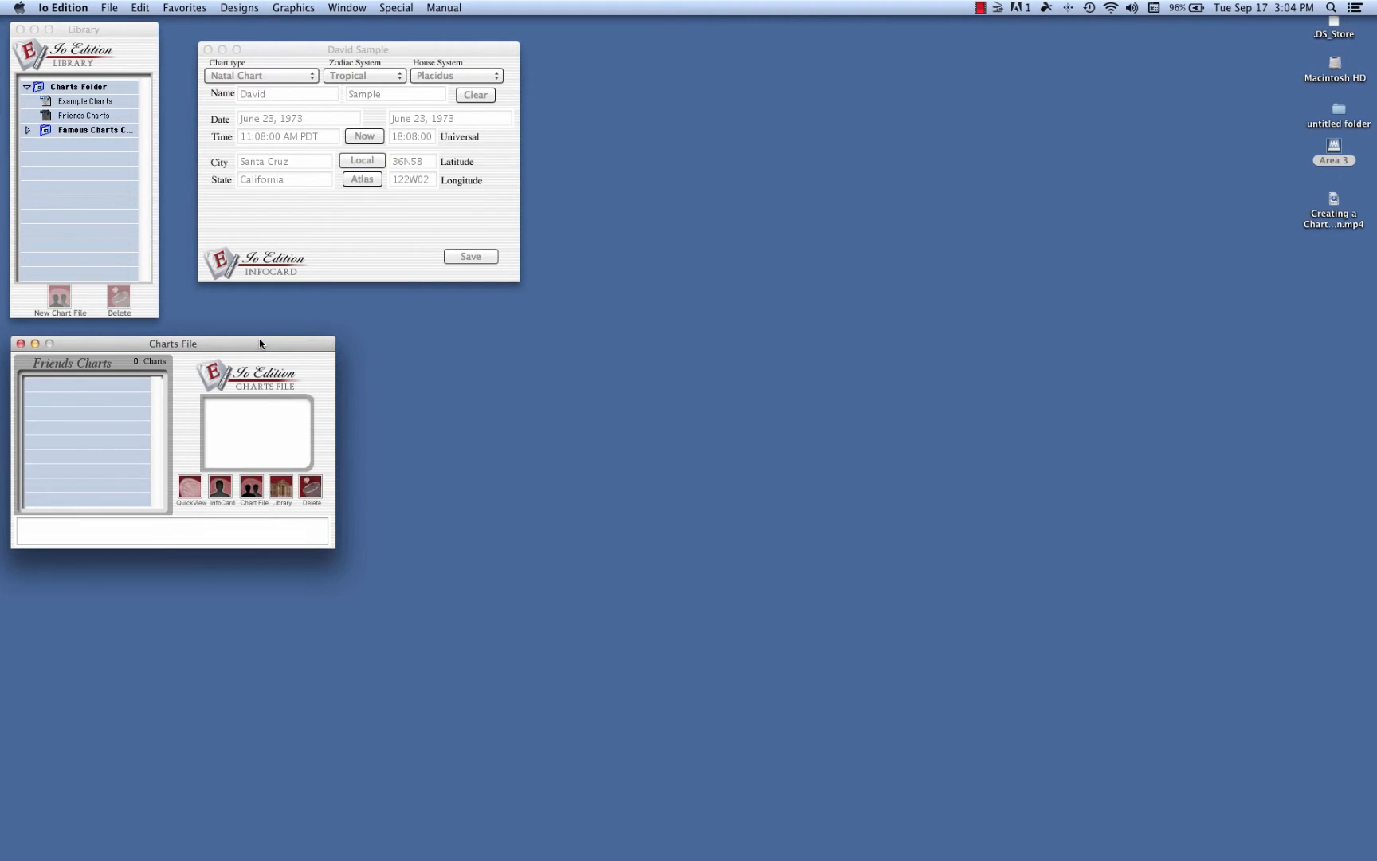
{"action": "left_click_drag", "start_coordinate": [260, 344], "coordinate": [263, 344]}
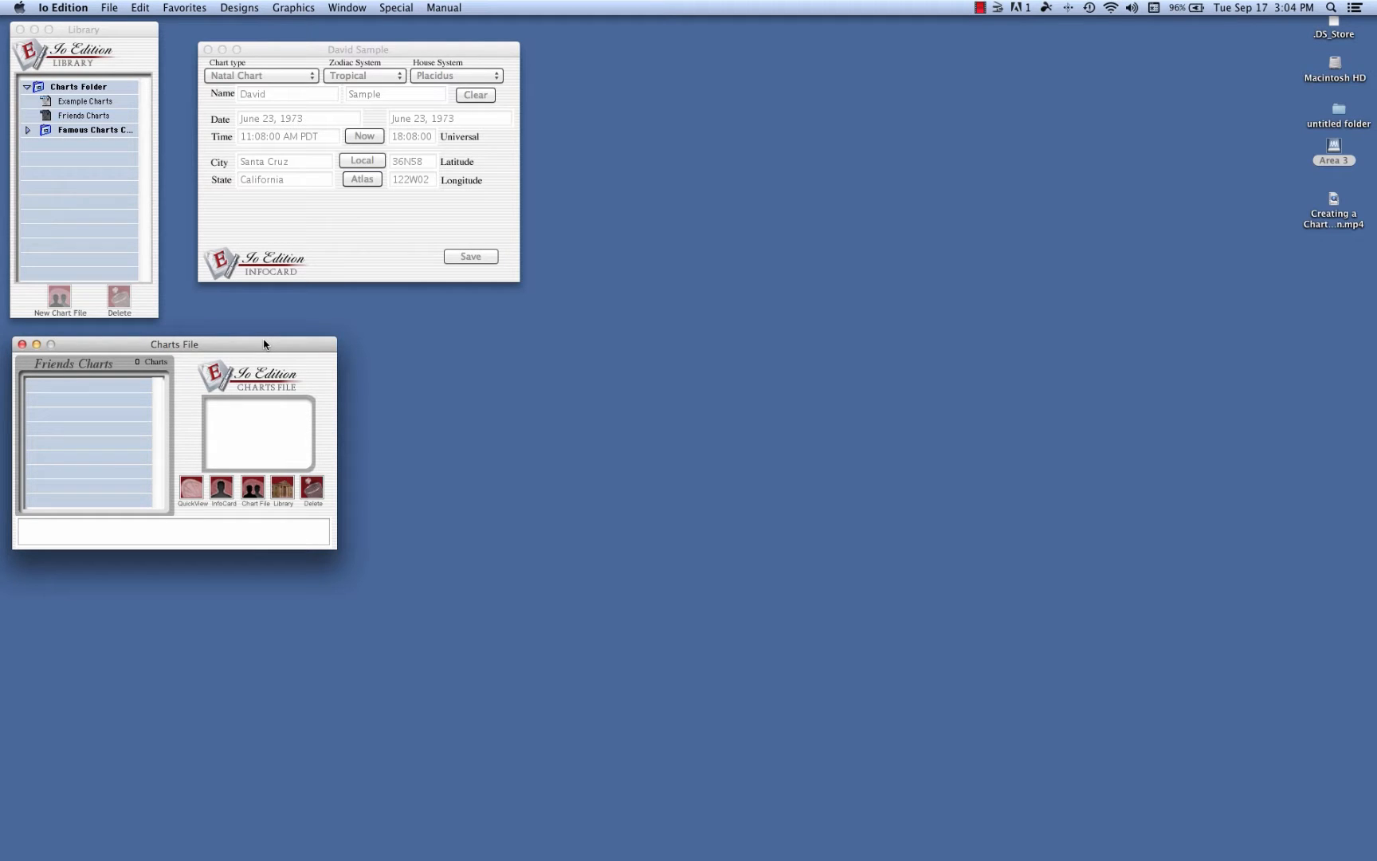
{"action": "left_click", "coordinate": [389, 255]}
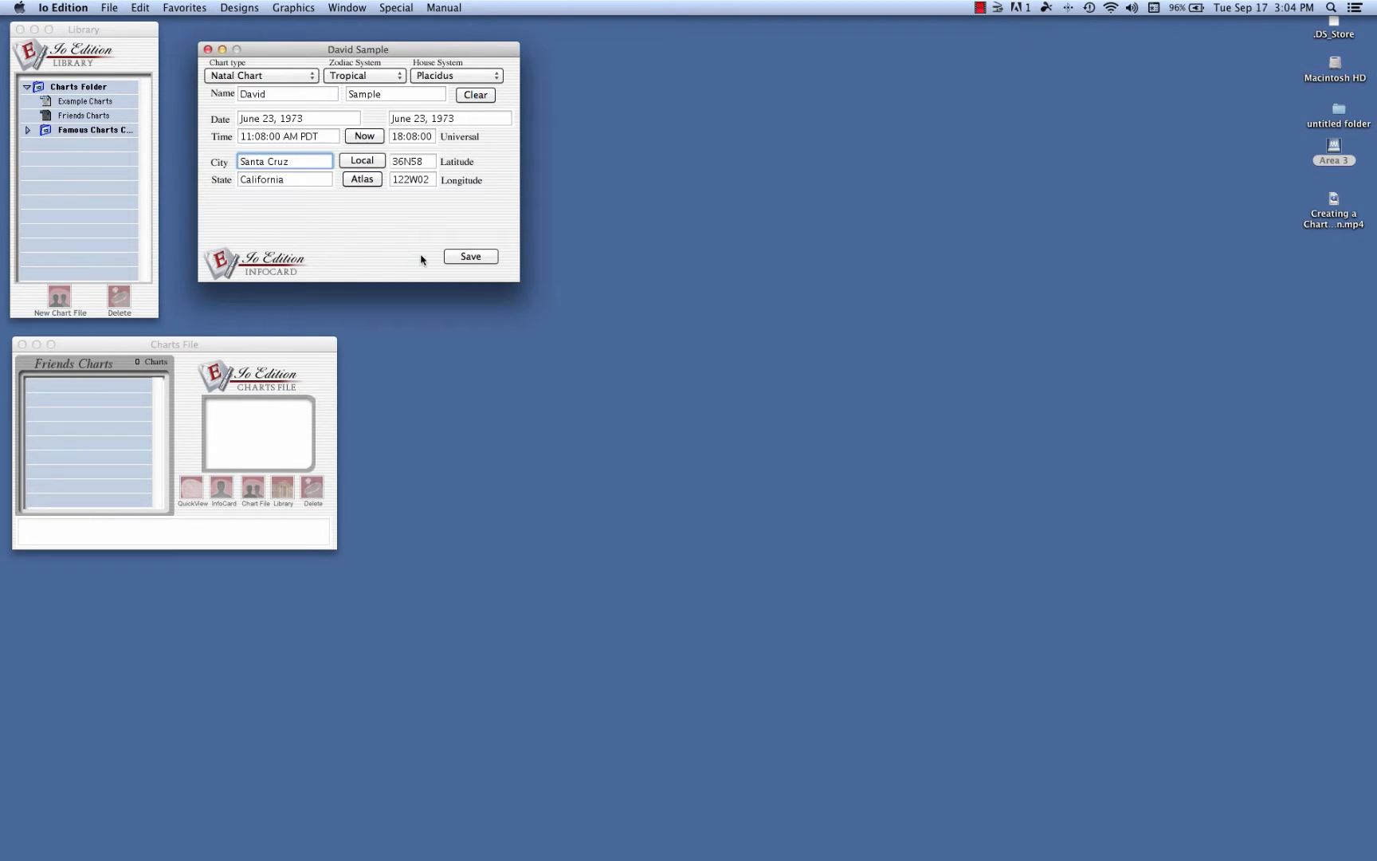
{"action": "left_click", "coordinate": [476, 258]}
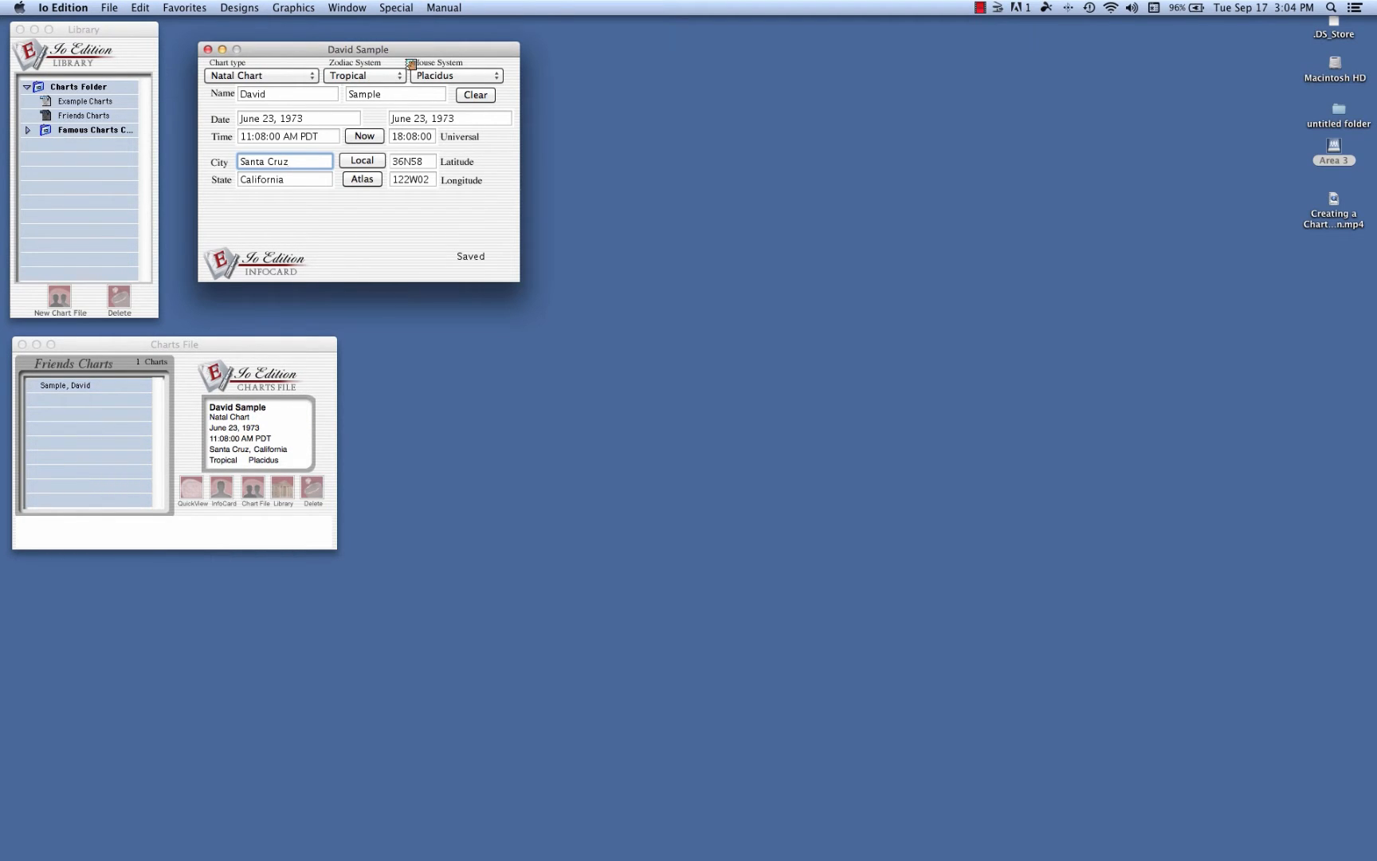
- Display the saved natal chart in the Am Aspect Traditional favorite design
{"action": "left_click_drag", "start_coordinate": [421, 53], "coordinate": [412, 52]}
{"action": "left_click", "coordinate": [189, 7]}
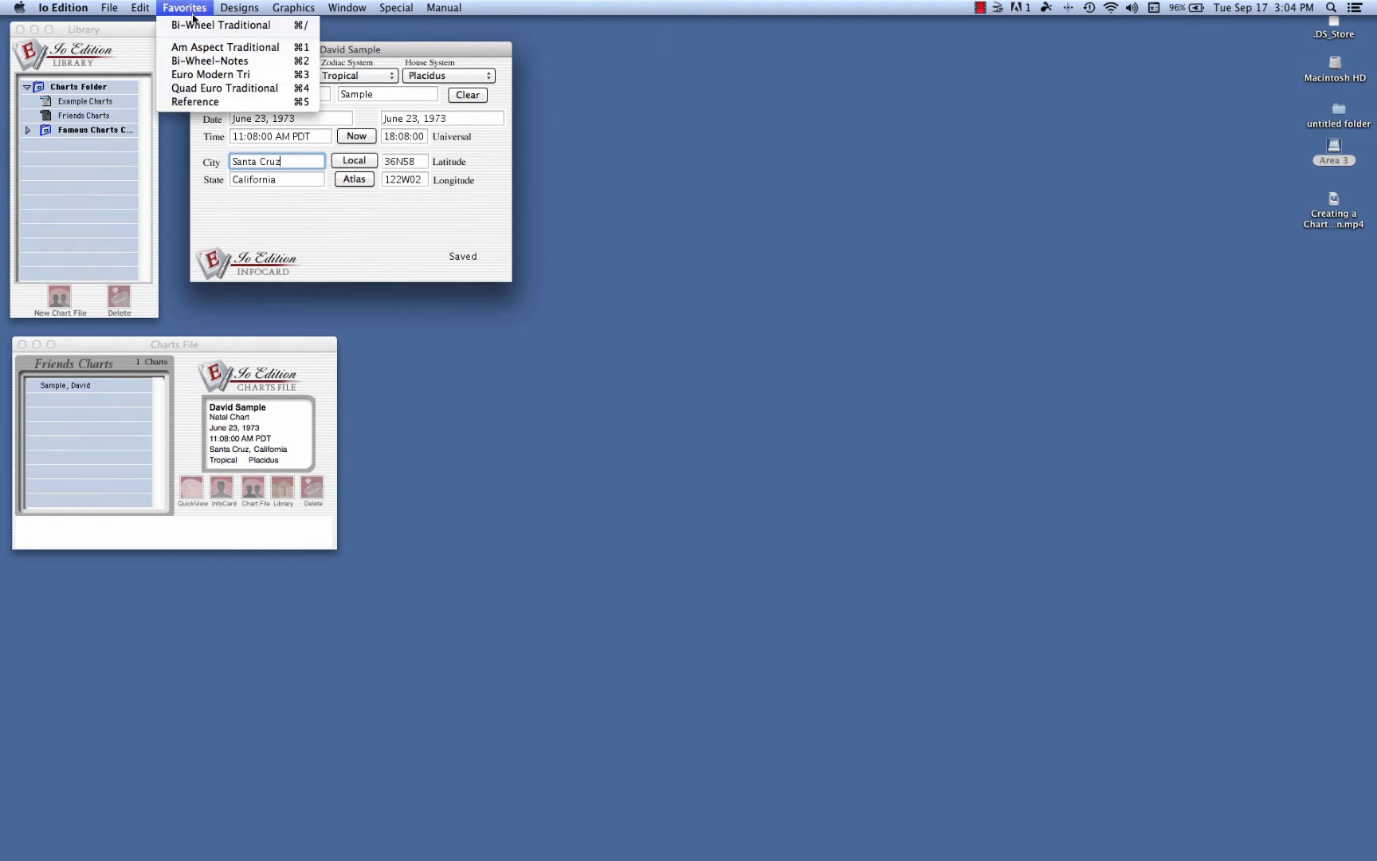
{"action": "left_click", "coordinate": [200, 55]}
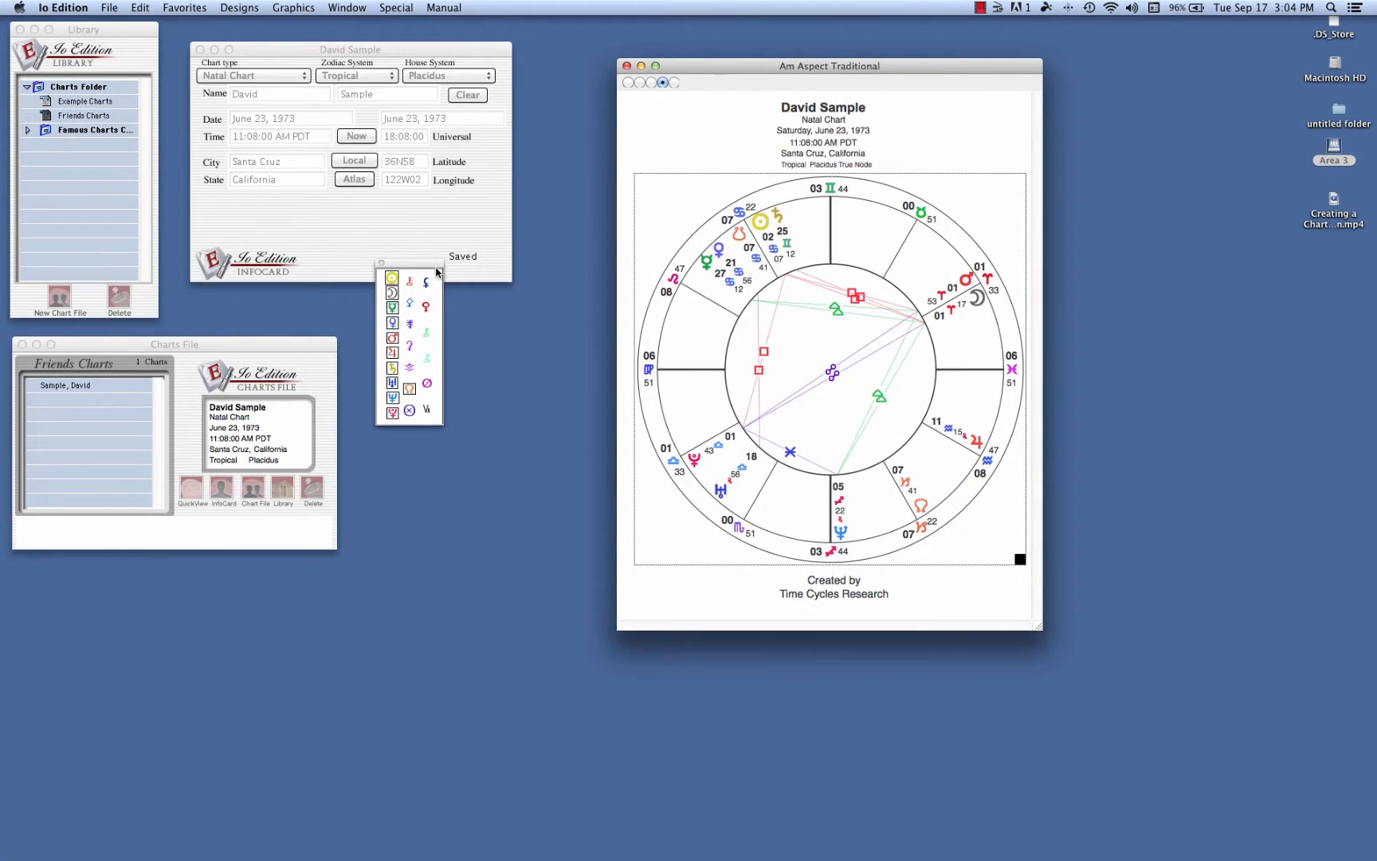
- Close the floating planet palette, the chart wheel window and the infocard, leaving the charts file open
{"action": "left_click_drag", "start_coordinate": [436, 269], "coordinate": [597, 304]}
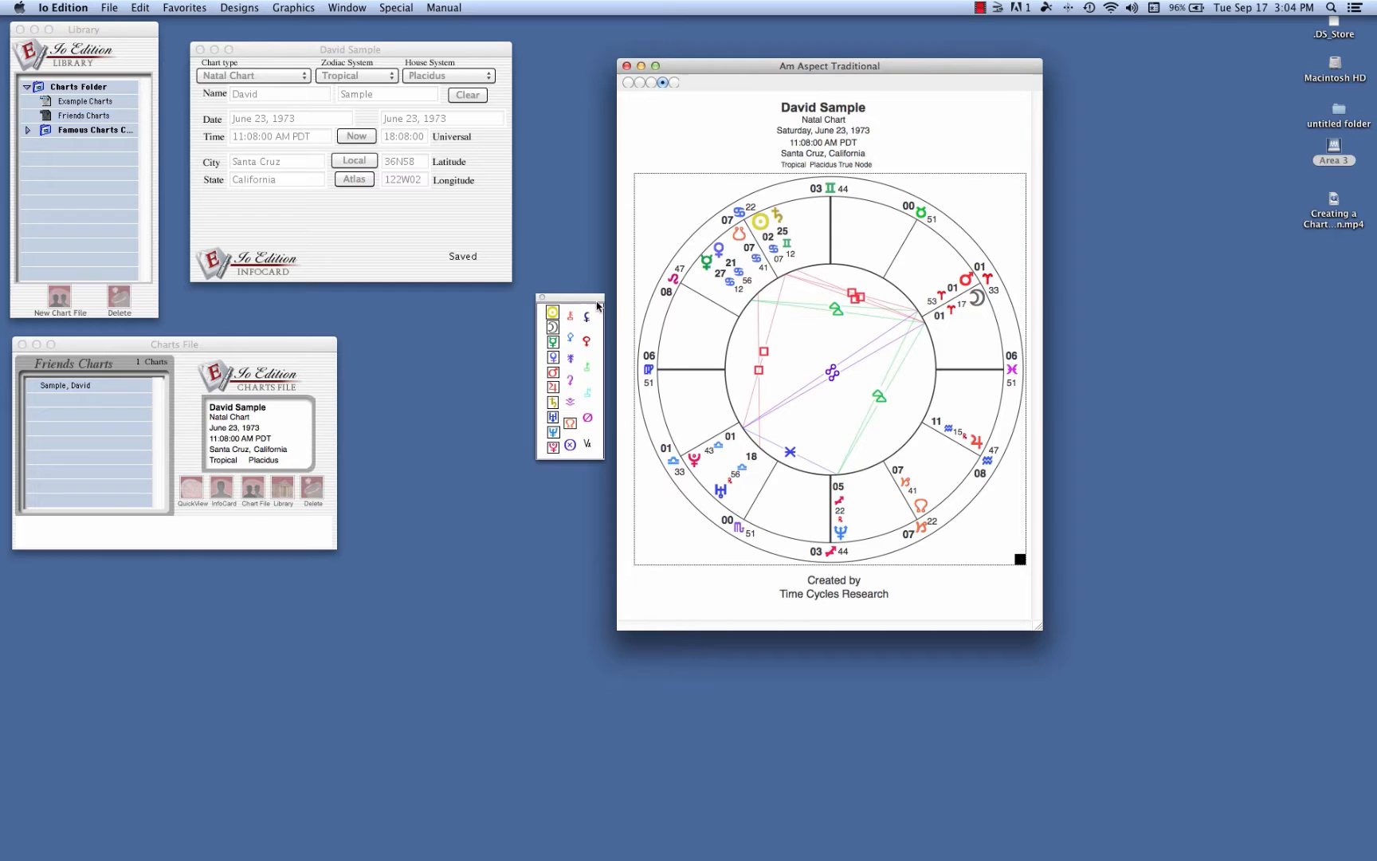
{"action": "left_click", "coordinate": [542, 296]}
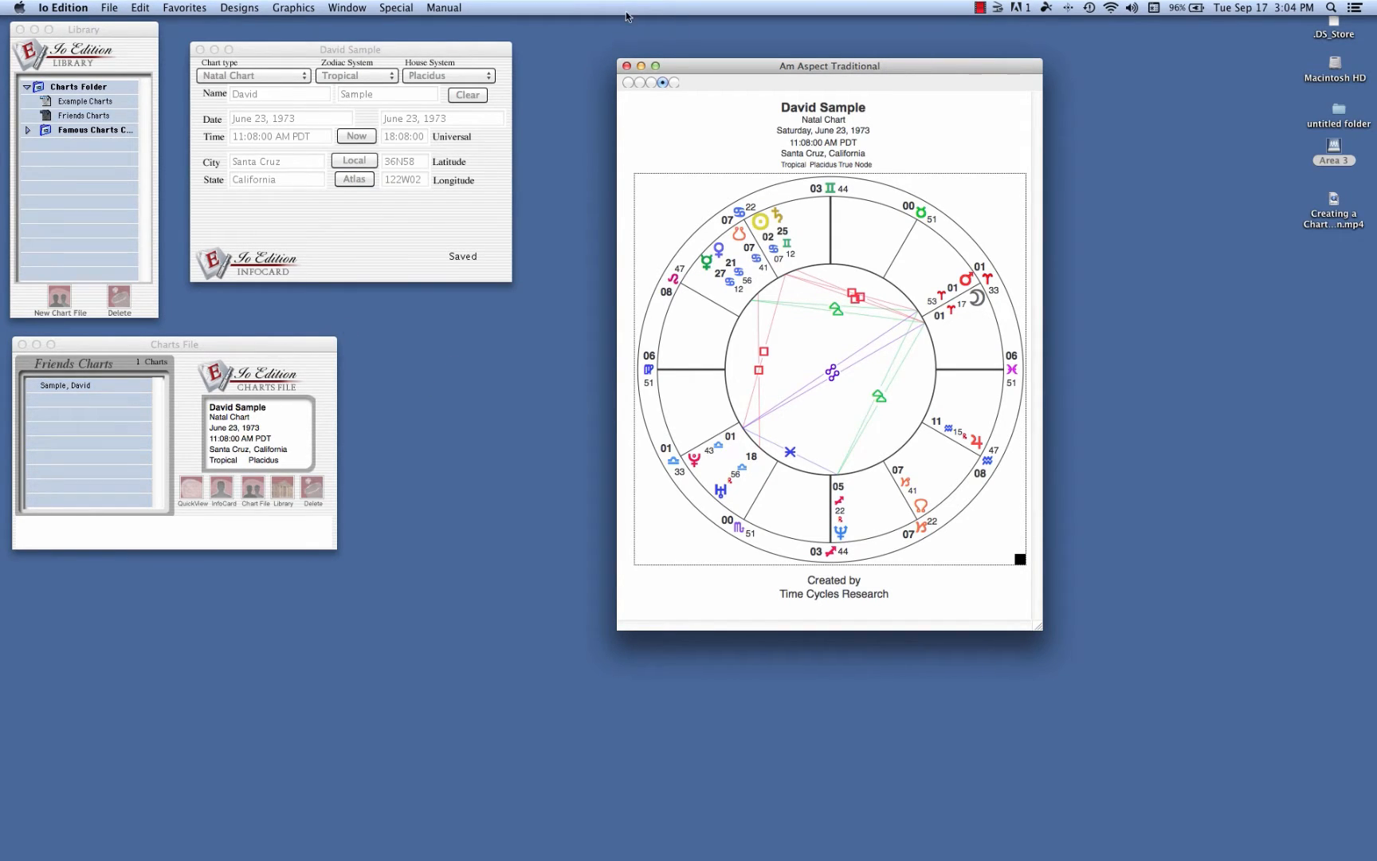
{"action": "left_click", "coordinate": [626, 64]}
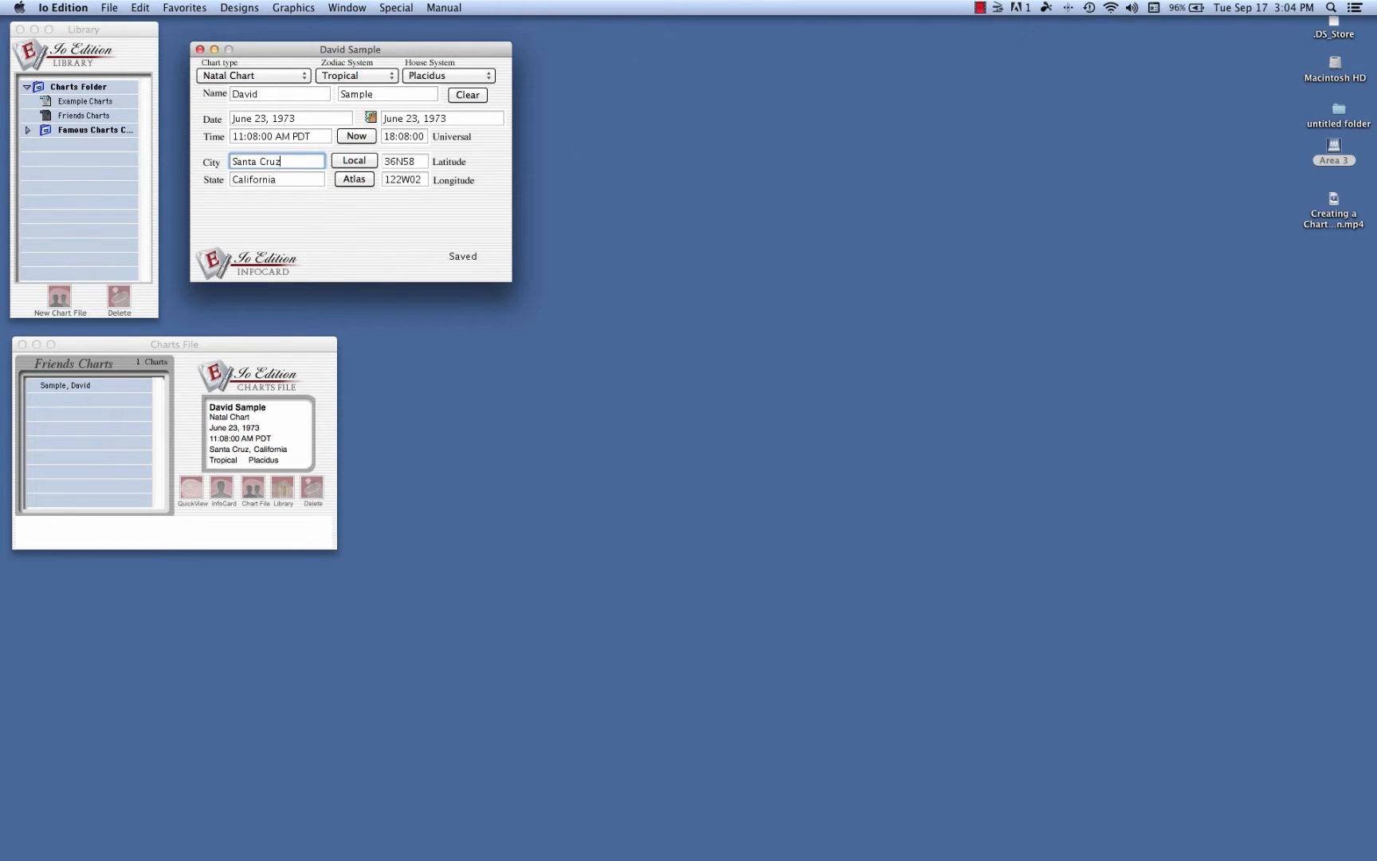
{"action": "left_click", "coordinate": [200, 49]}
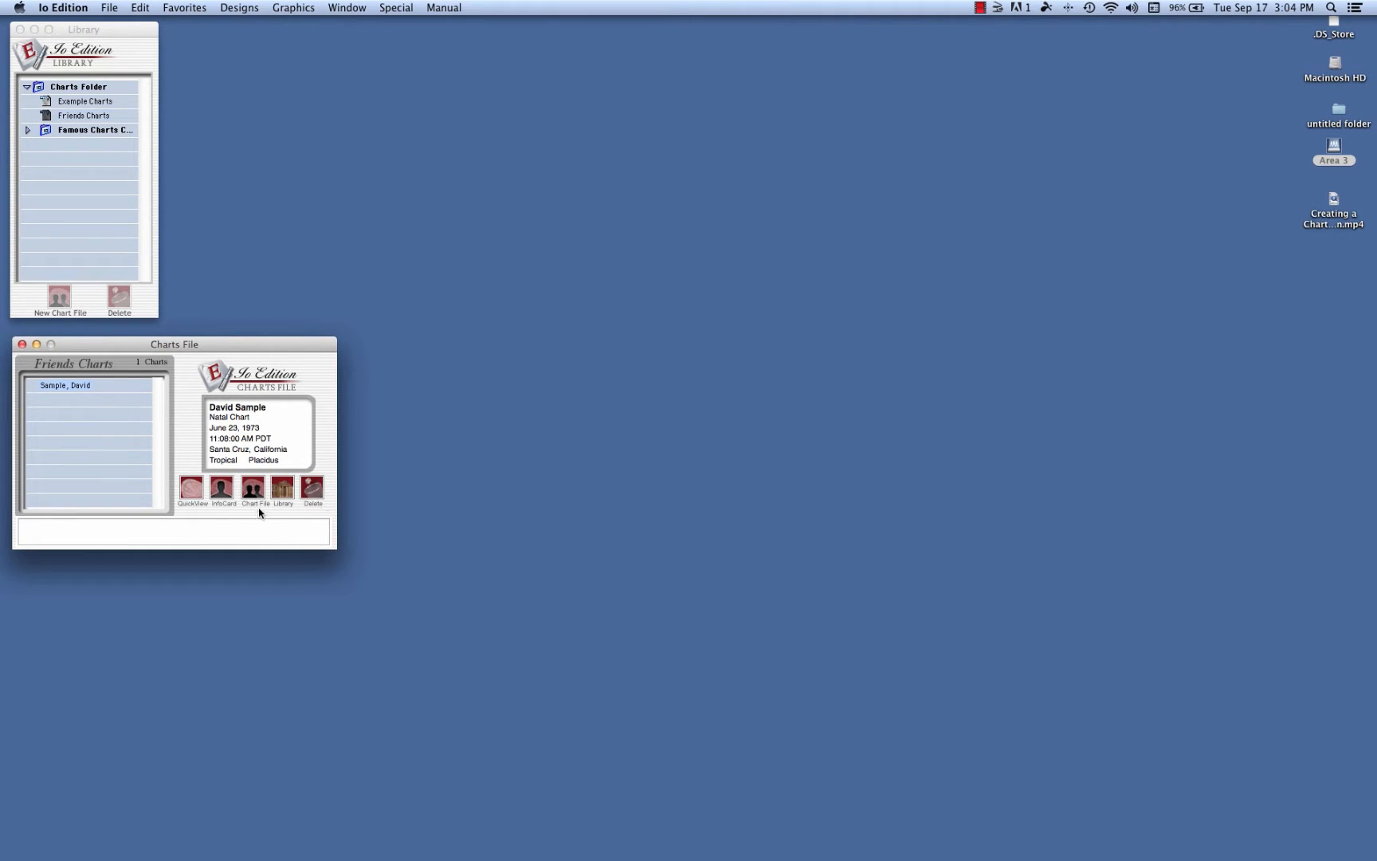
- Preview the saved chart in Quickview, enter a note calling it the person's "Special Birthday Chartwheel", and close the preview after reopening it once
{"action": "left_click", "coordinate": [188, 487]}
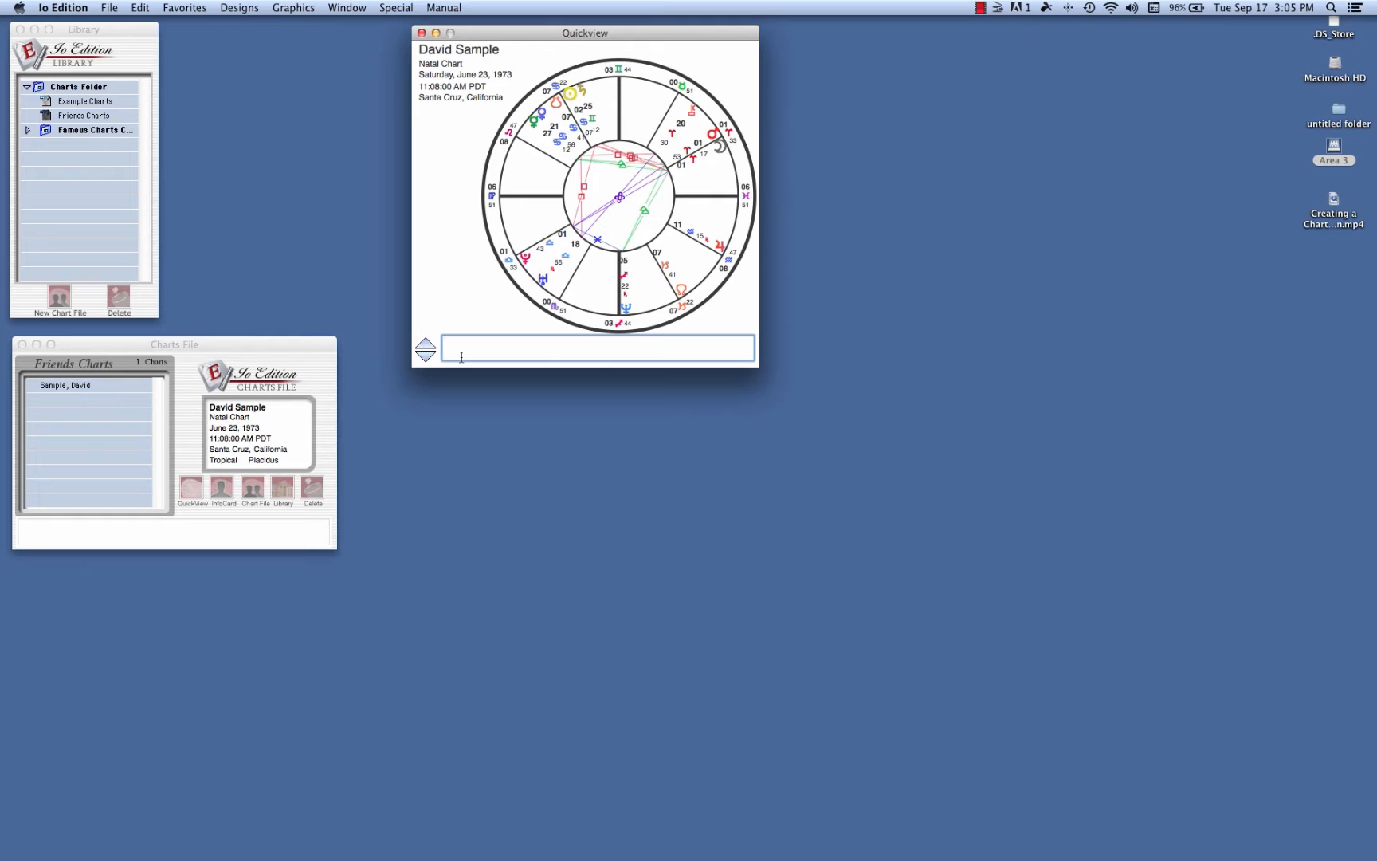
{"action": "type", "text": "Davids Special Birthday Chartwheel"}
{"action": "left_click", "coordinate": [421, 32]}
{"action": "left_click", "coordinate": [191, 487]}
{"action": "left_click", "coordinate": [422, 33]}
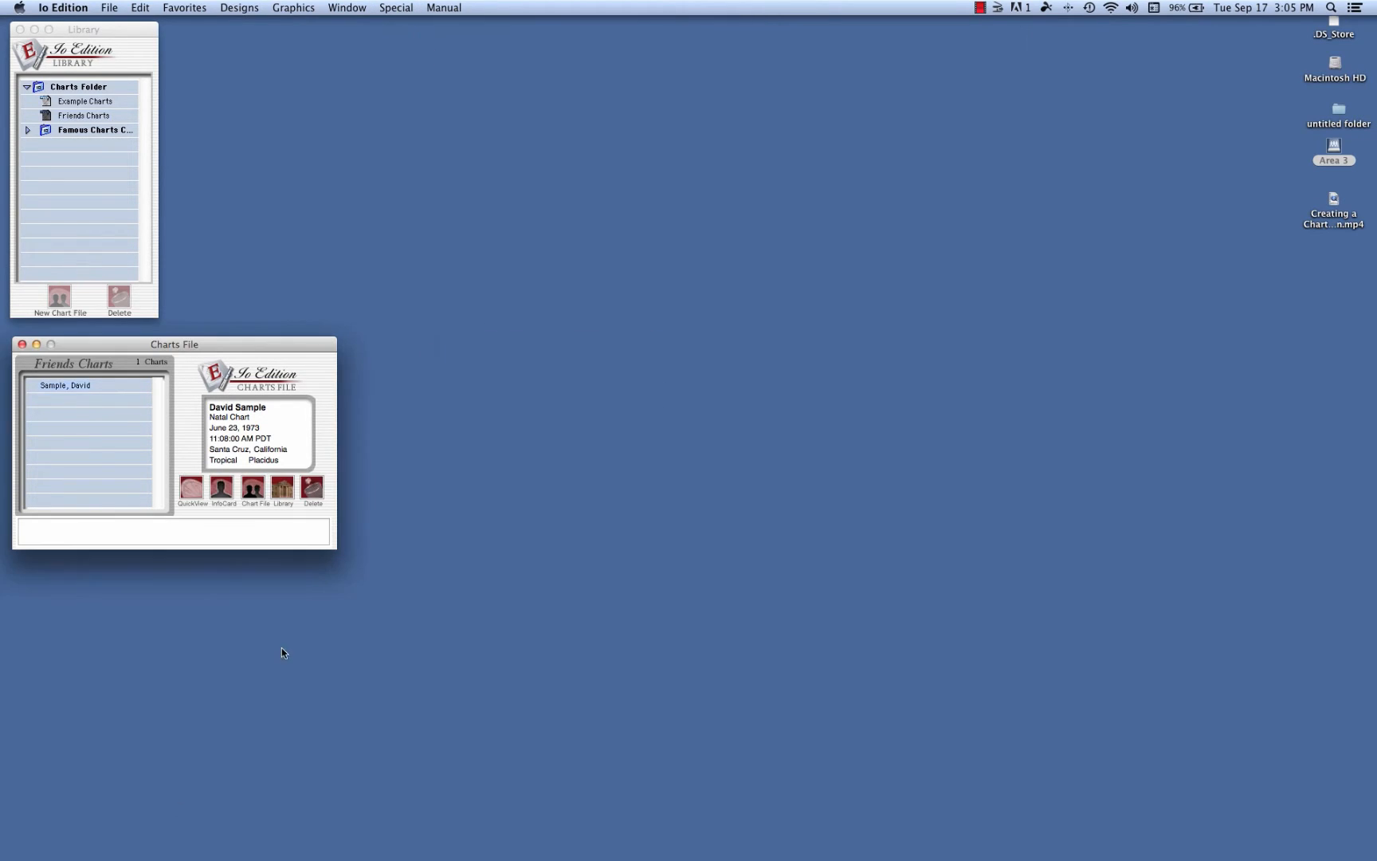
- Open a blank infocard and the dialog for creating a new charts file, dismissing each without saving anything
{"action": "left_click", "coordinate": [215, 484]}
{"action": "left_click_drag", "start_coordinate": [228, 22], "coordinate": [416, 52]}
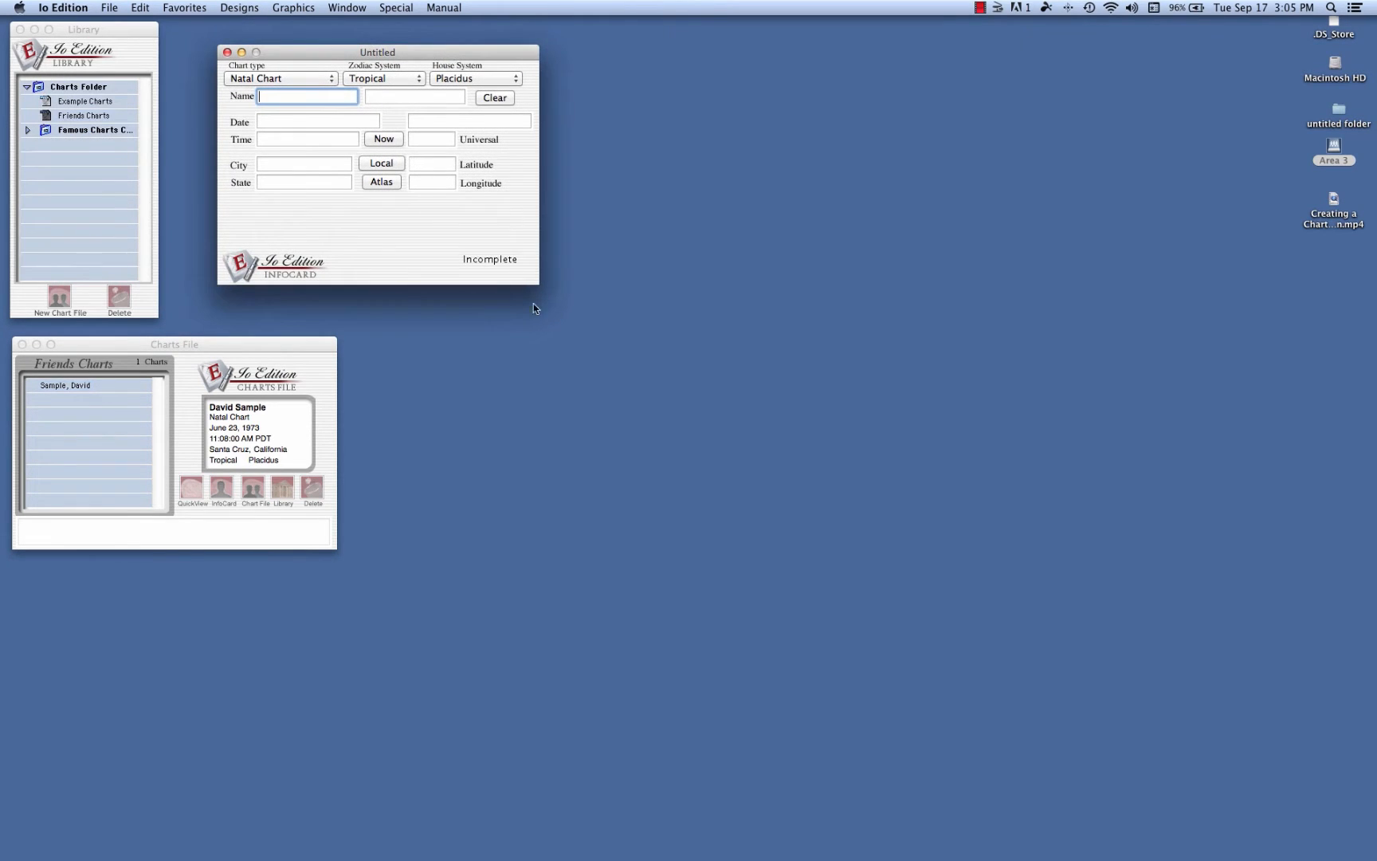
{"action": "left_click", "coordinate": [227, 51]}
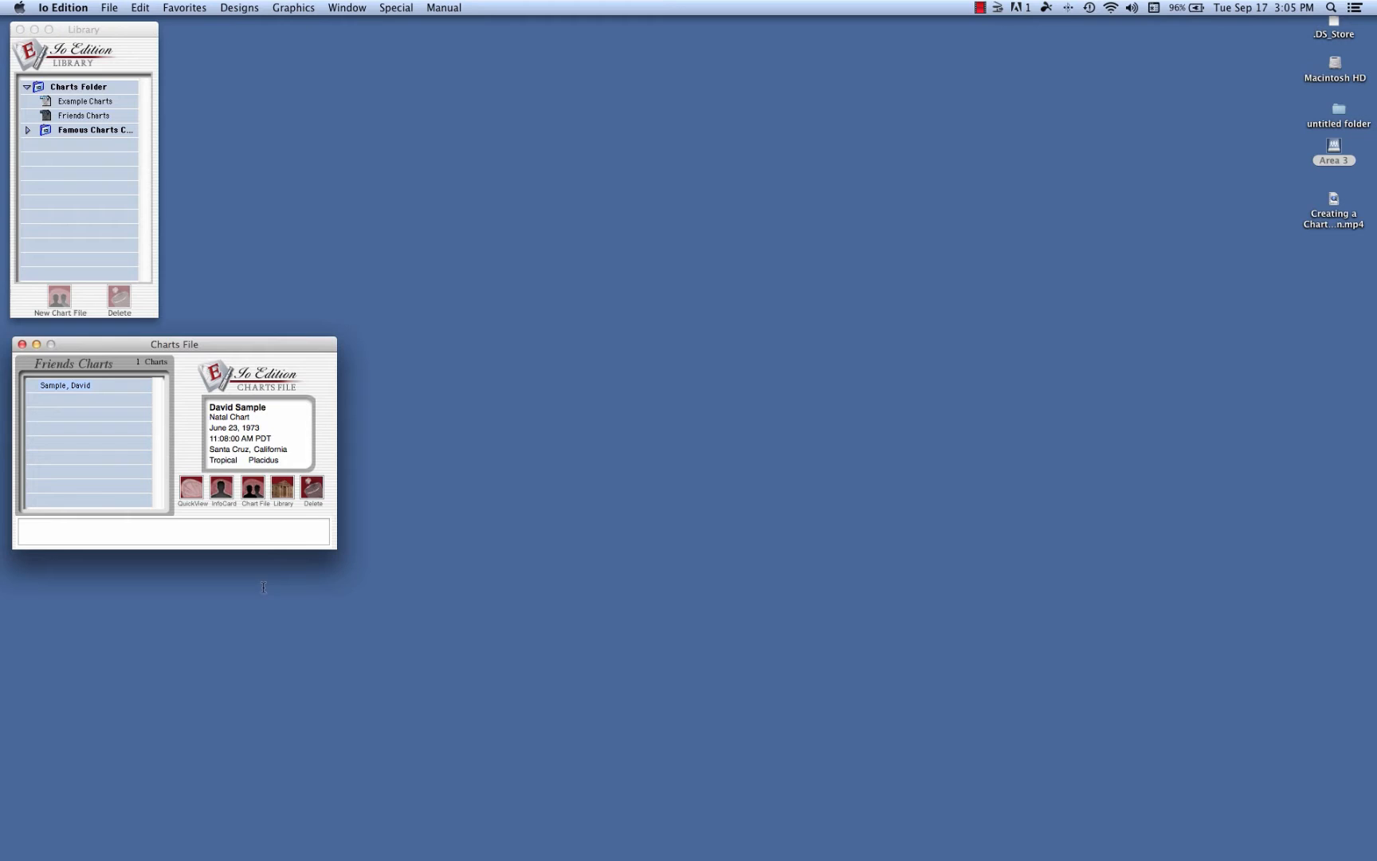
{"action": "left_click", "coordinate": [253, 488]}
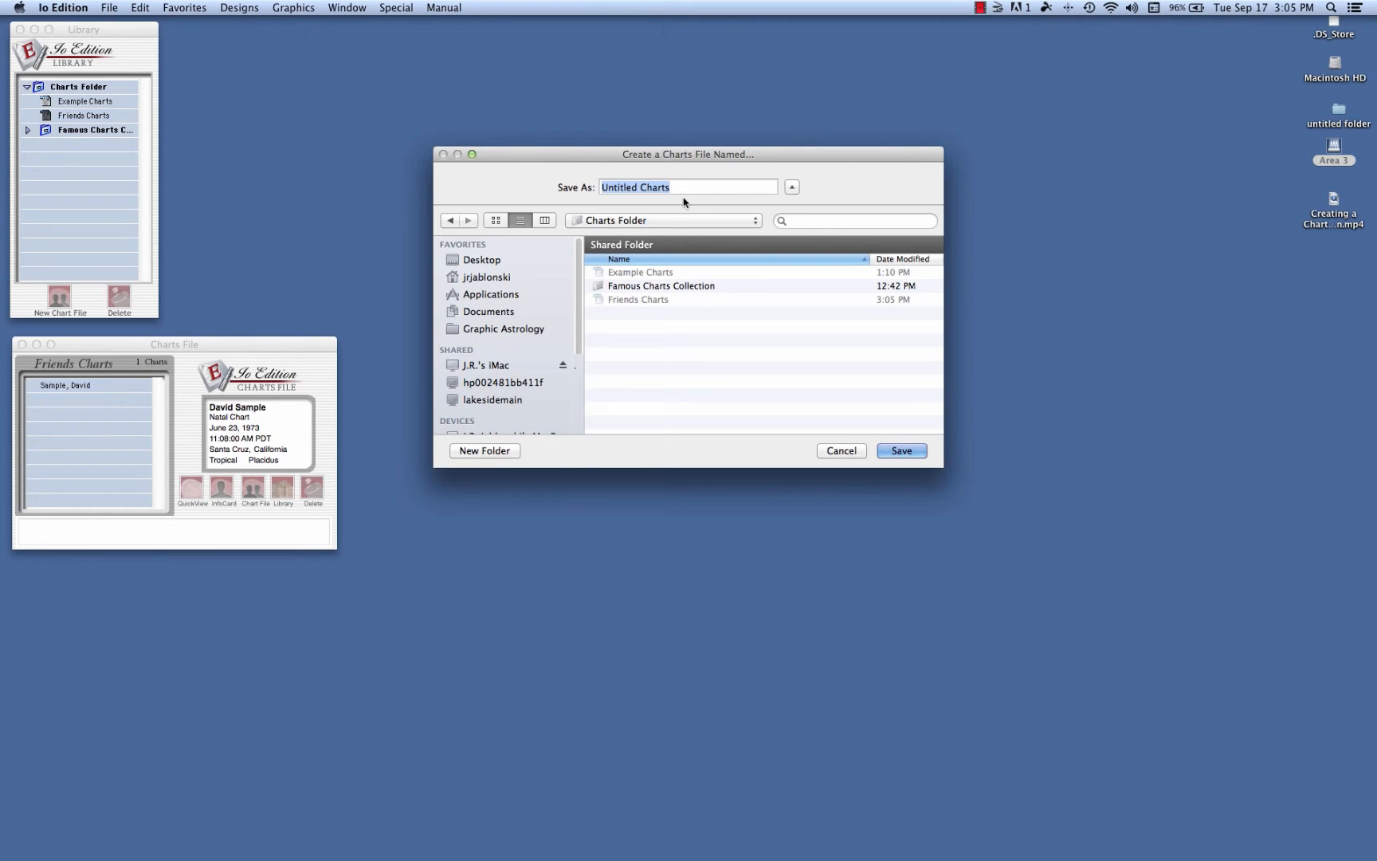
{"action": "left_click", "coordinate": [842, 451]}
- Bring the Library forward, return to Friends Charts, and request deletion of its selected chart but cancel the request
{"action": "left_click", "coordinate": [284, 488]}
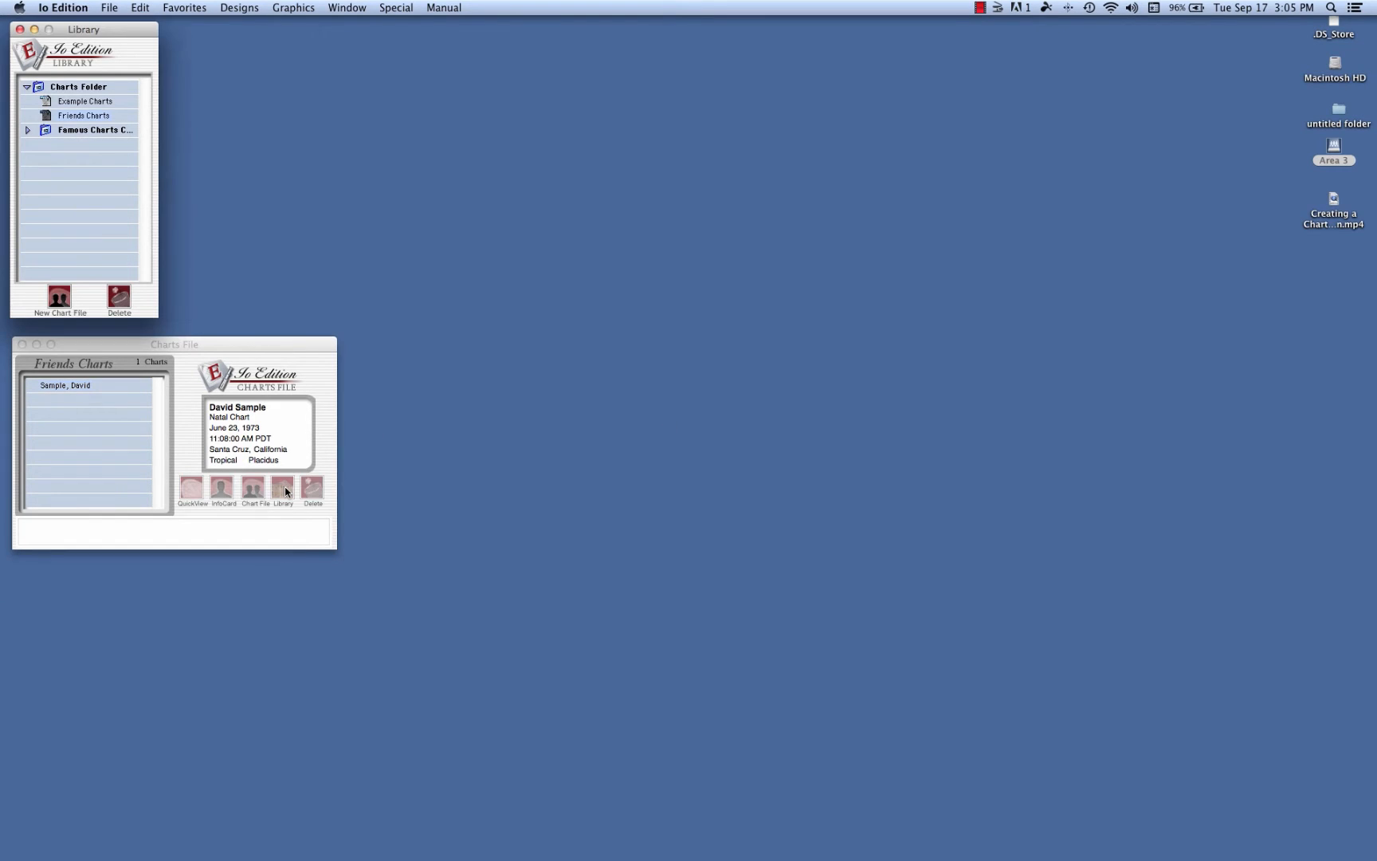
{"action": "left_click", "coordinate": [322, 457]}
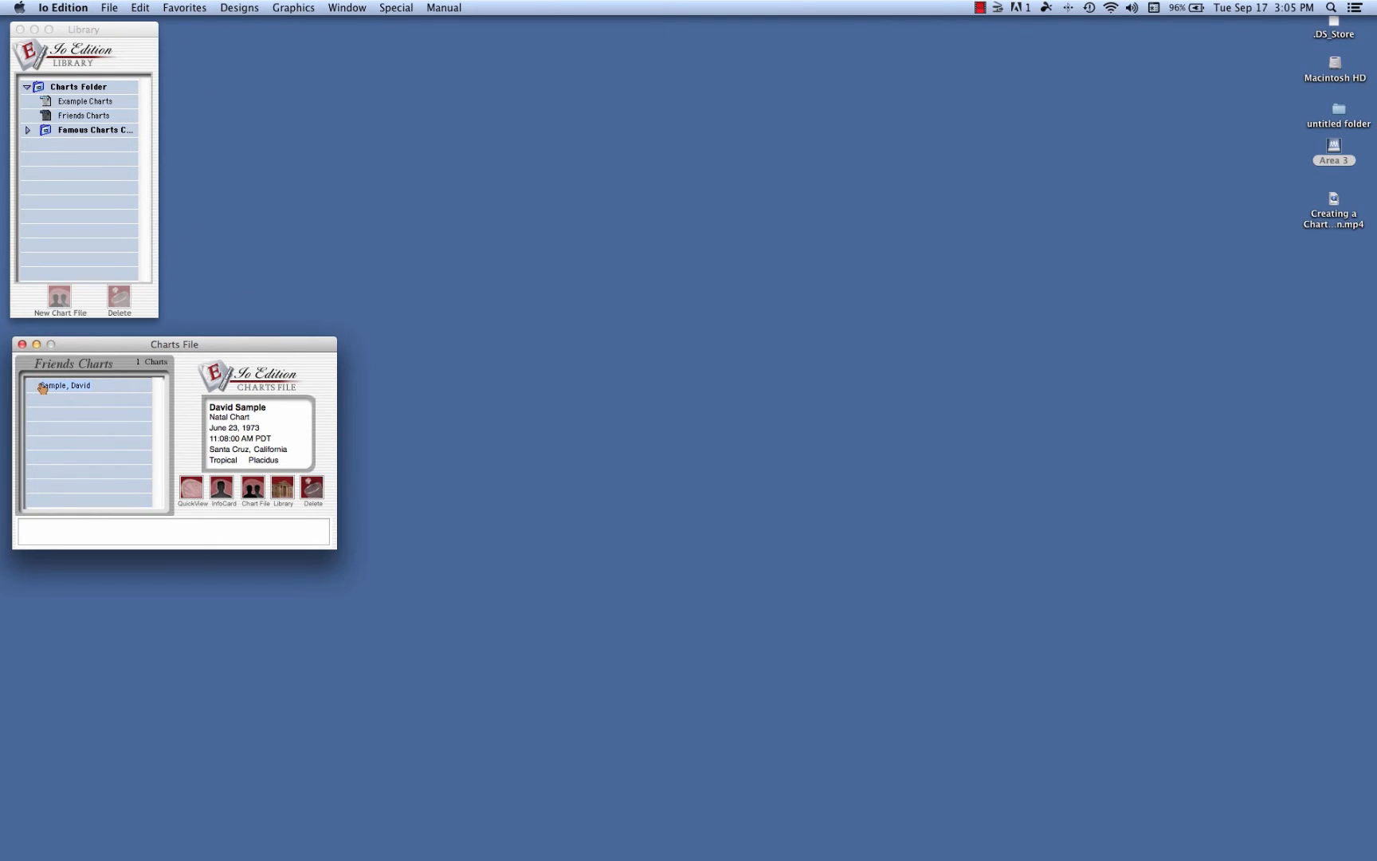
{"action": "left_click", "coordinate": [312, 490]}
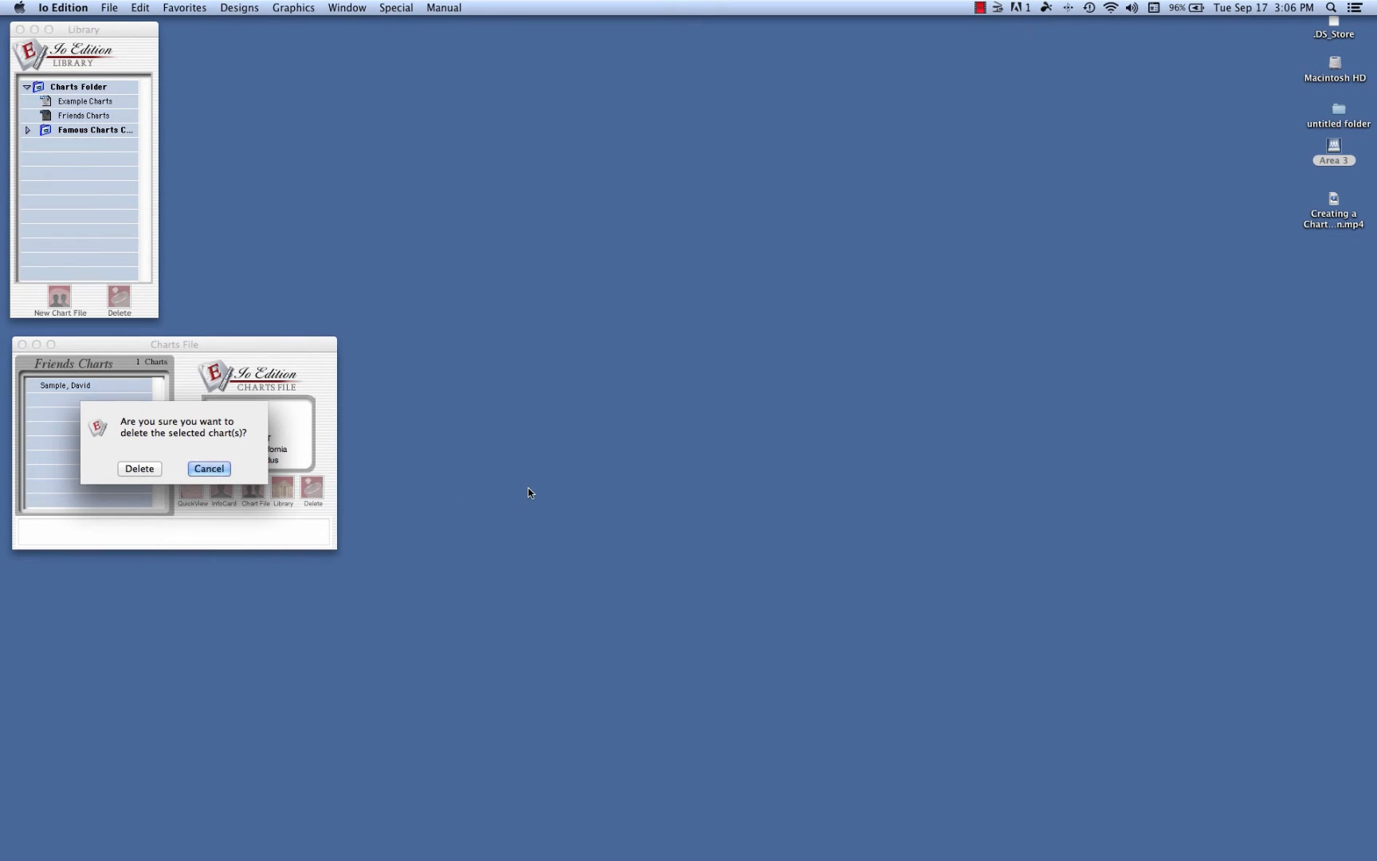
{"action": "left_click", "coordinate": [207, 469]}
- Open the Example Charts file from the Library and place its window beside the Friends Charts window
{"action": "mouse_move", "coordinate": [317, 341]}
{"action": "left_mouse_down"}
{"action": "mouse_move", "coordinate": [293, 343]}
{"action": "mouse_move", "coordinate": [314, 337]}
{"action": "left_mouse_up"}
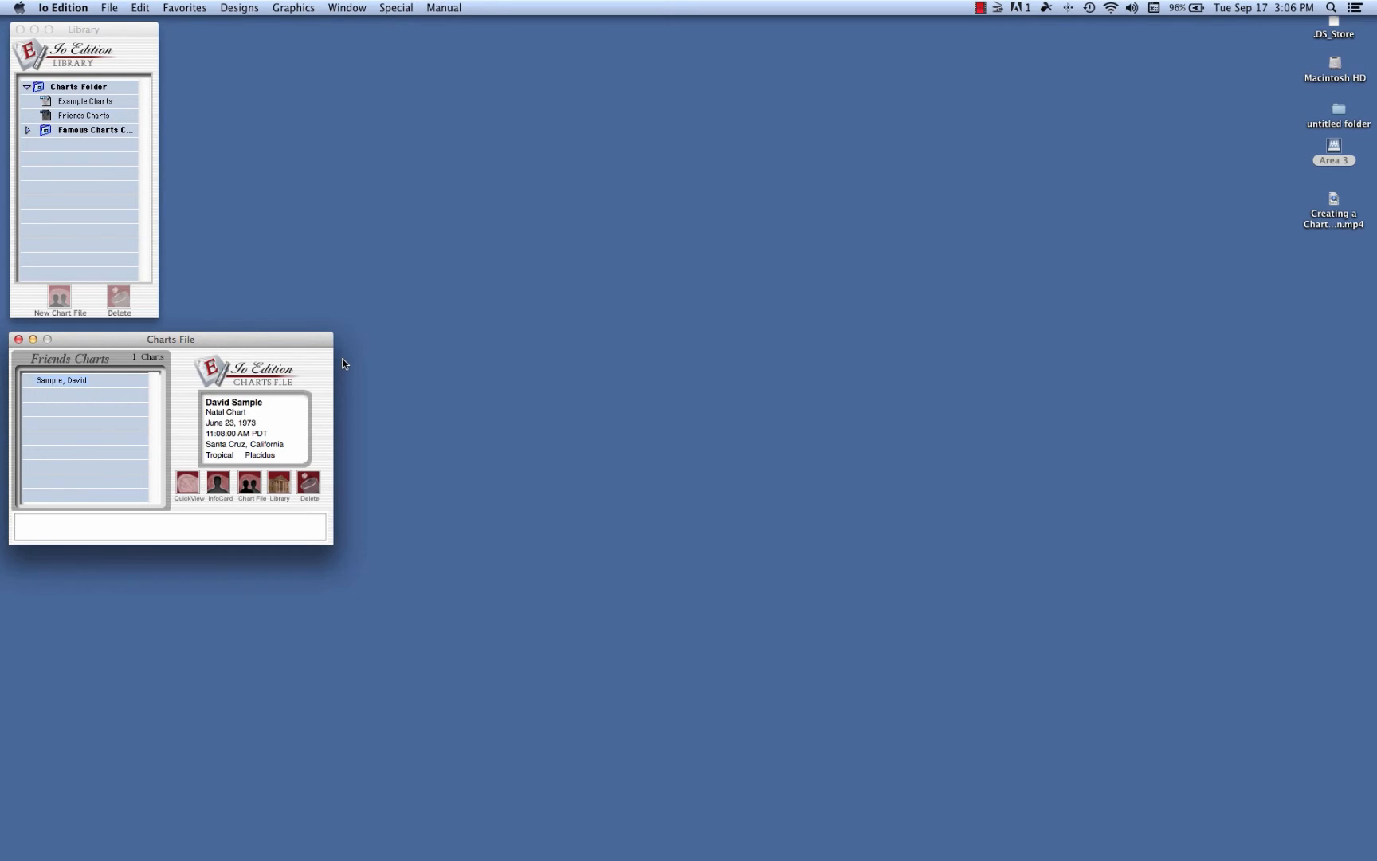
{"action": "double_click", "coordinate": [74, 102]}
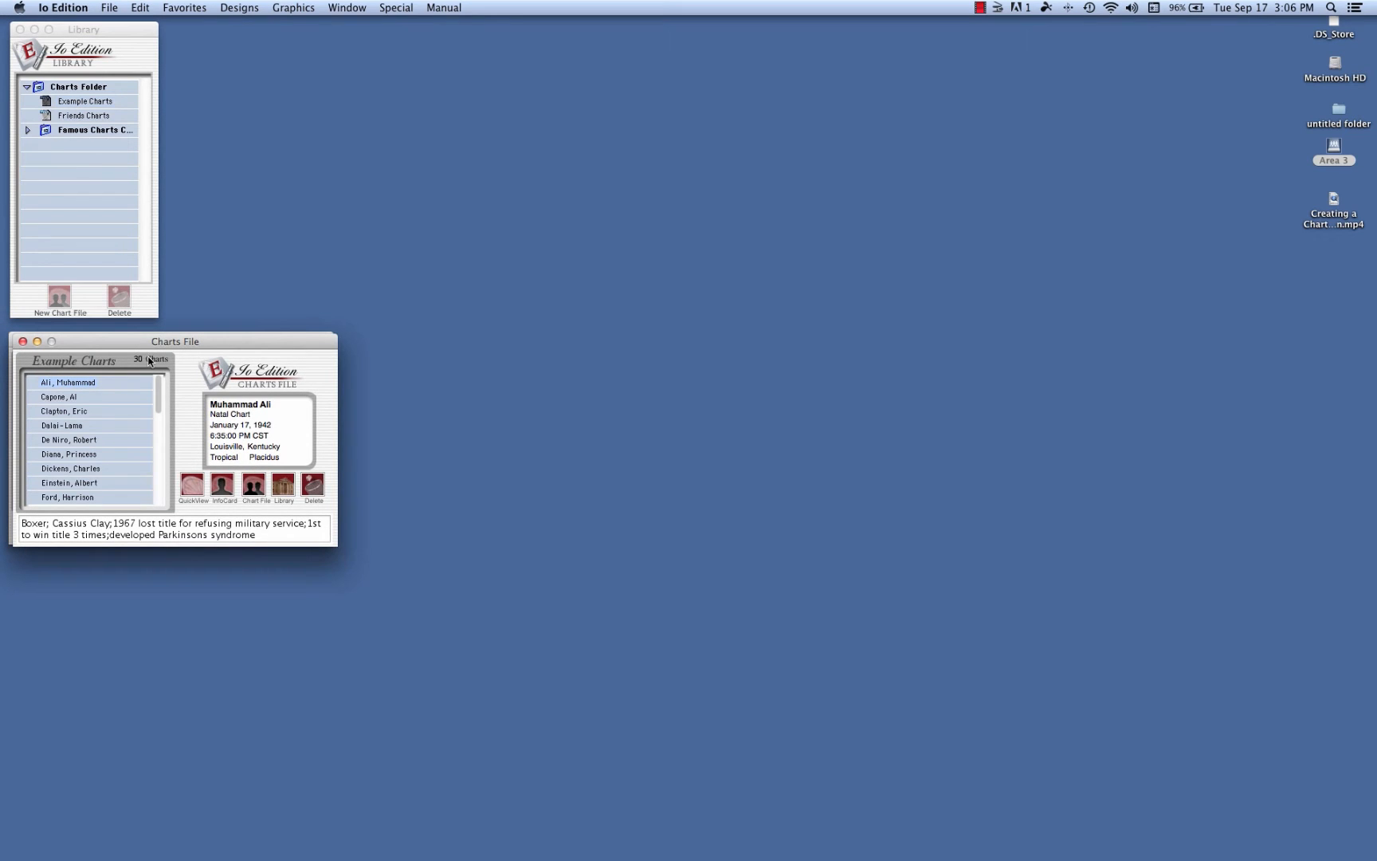
{"action": "left_click_drag", "start_coordinate": [127, 342], "coordinate": [465, 344]}
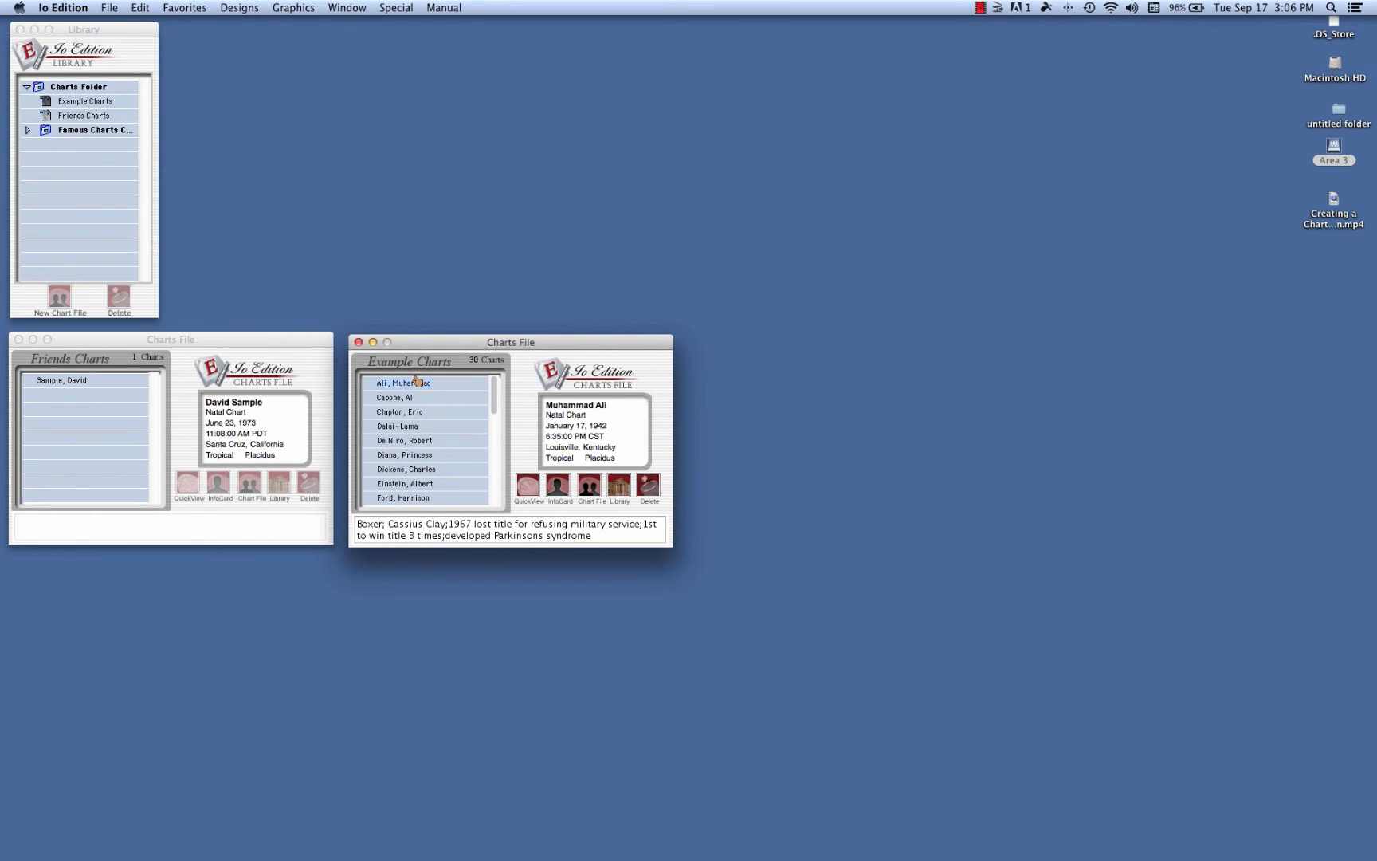
- Transfer the Muhammad Ali and Al Capone charts from Example Charts to Friends Charts, and return Al Capone's chart to Example Charts
{"action": "left_click_drag", "start_coordinate": [417, 383], "coordinate": [96, 393]}
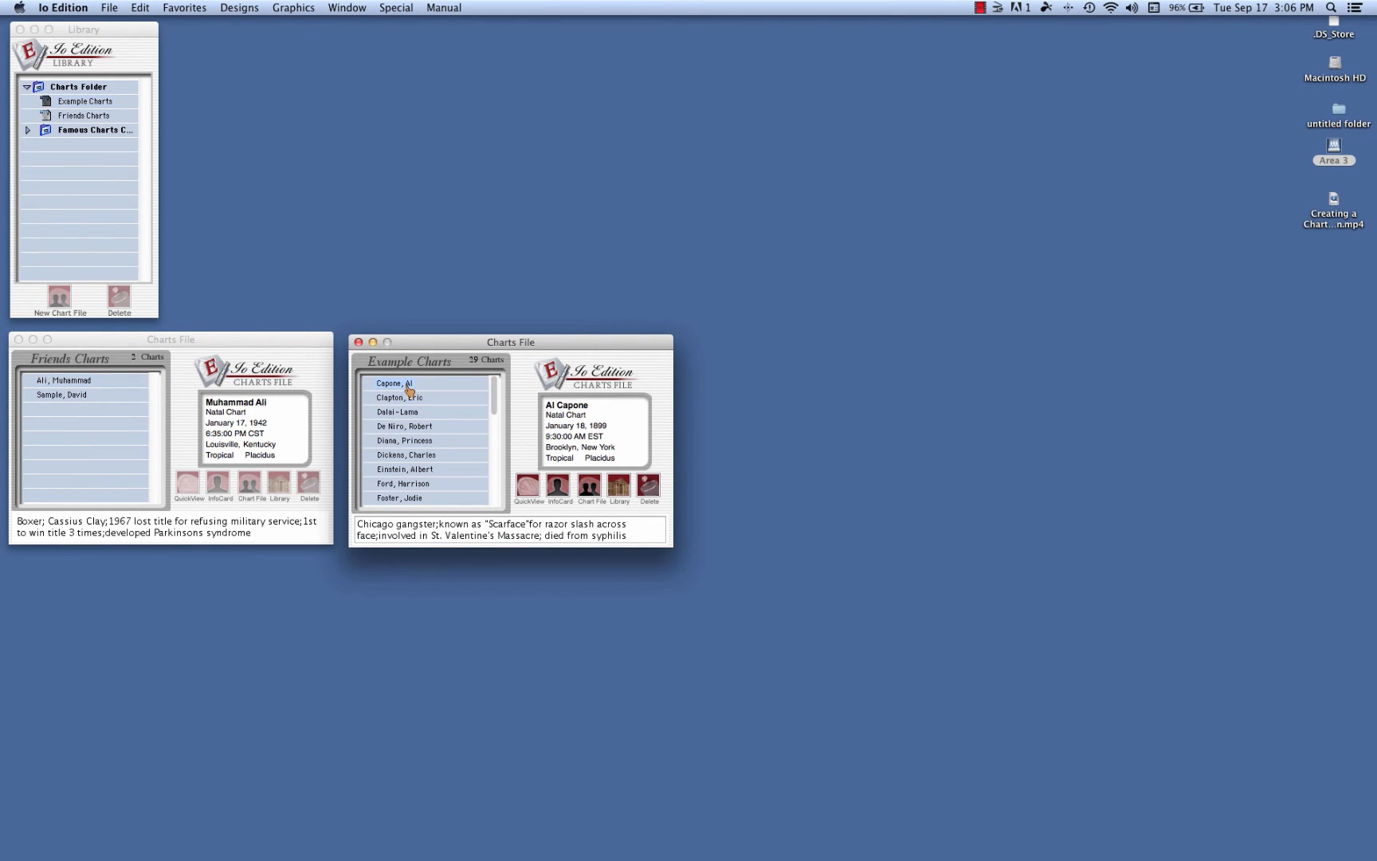
{"action": "left_click_drag", "start_coordinate": [409, 388], "coordinate": [77, 422]}
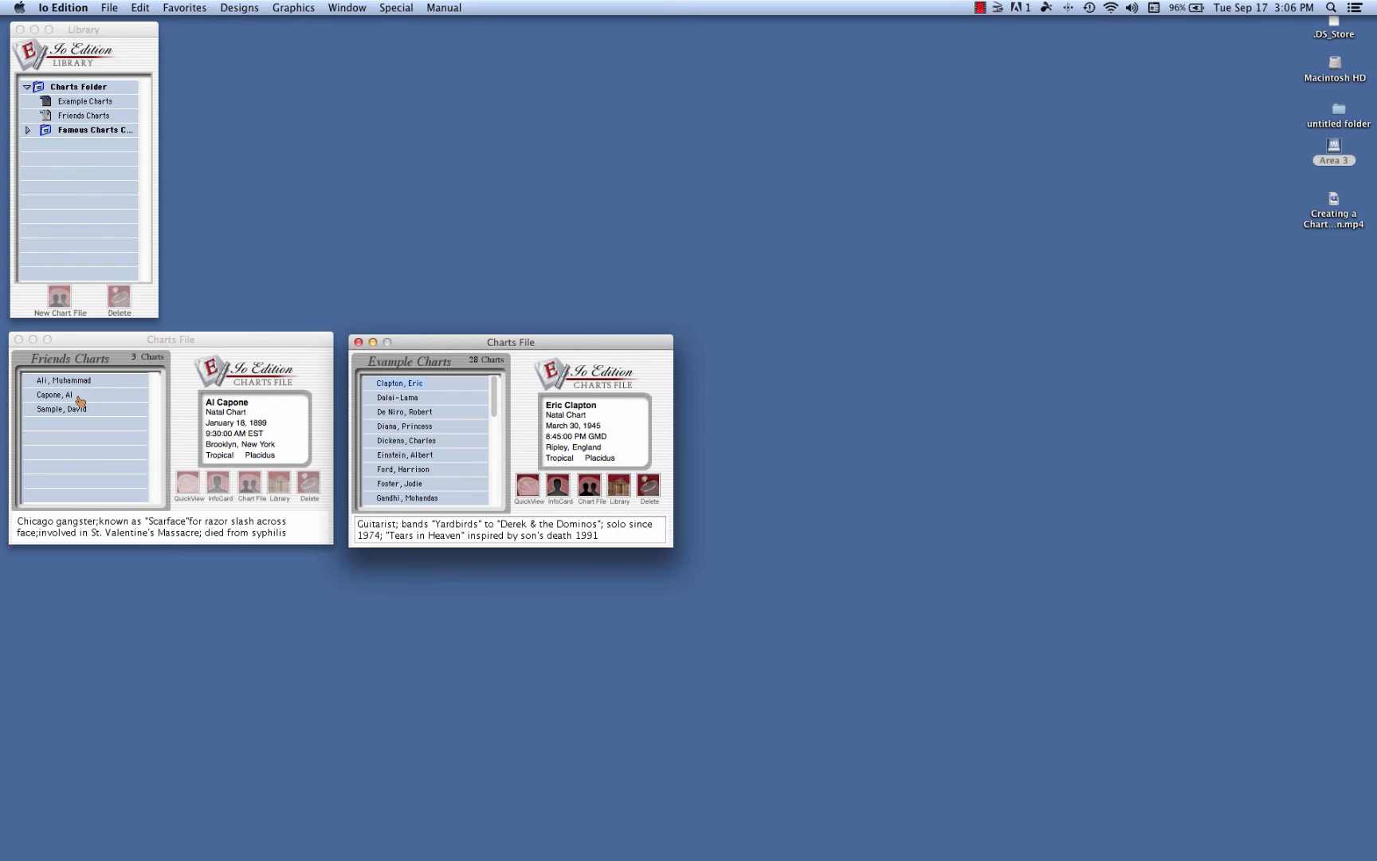
{"action": "left_click_drag", "start_coordinate": [52, 397], "coordinate": [432, 424]}
{"action": "left_click_drag", "start_coordinate": [432, 424], "coordinate": [432, 424]}
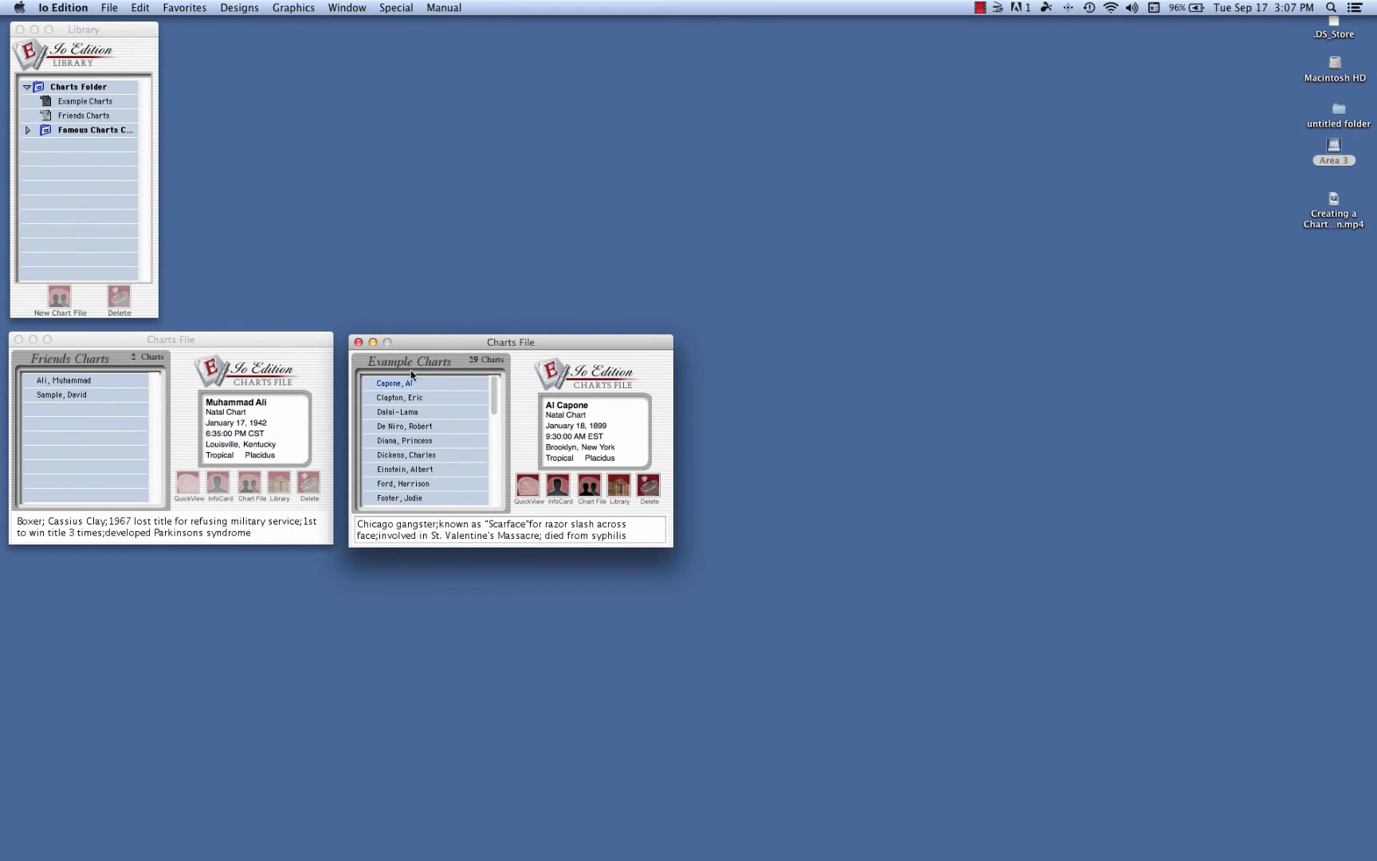